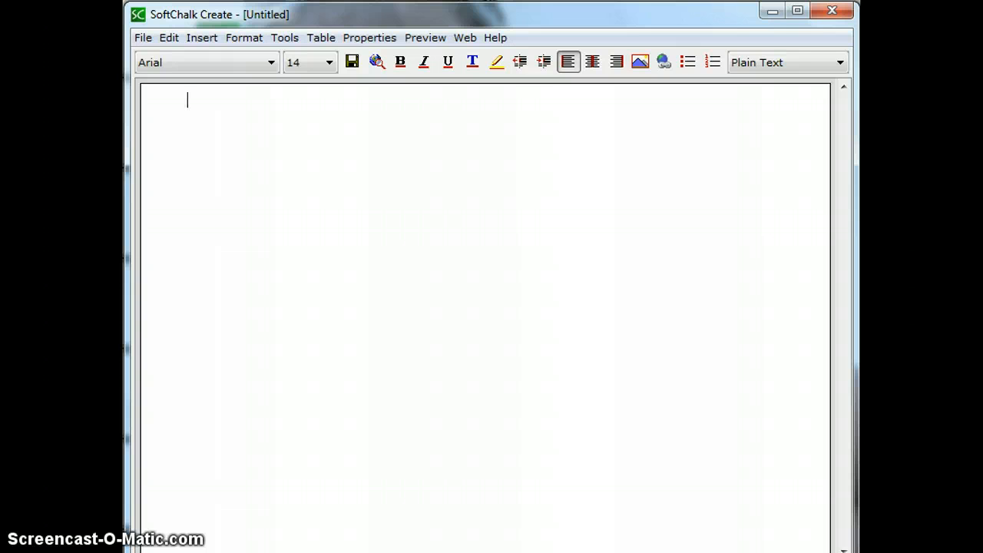
# Choose the Pen Banner style in the lesson's style properties.
pyautogui.click(735, 331)
pyautogui.click(369, 39)
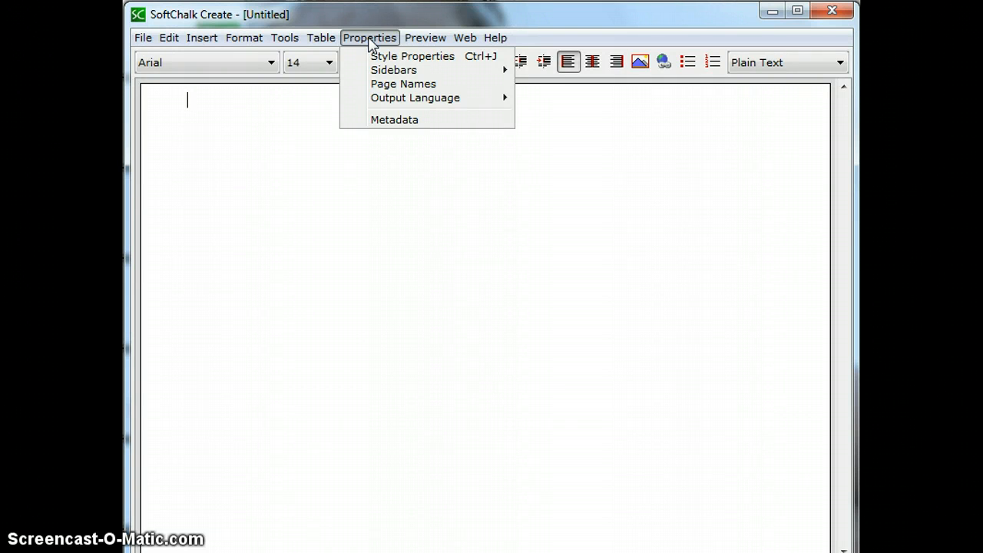
pyautogui.moveTo(369, 44); pyautogui.dragTo(382, 62)
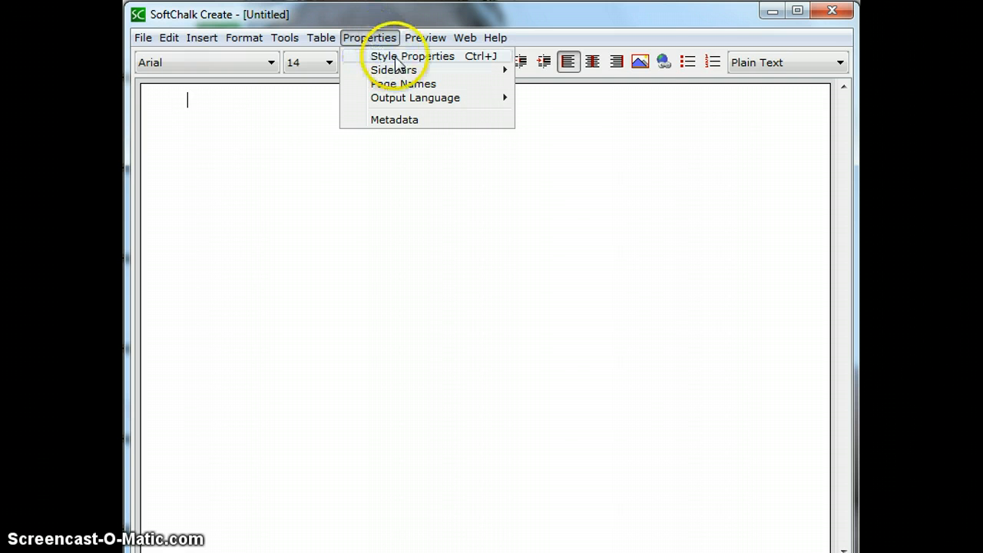
pyautogui.click(384, 57)
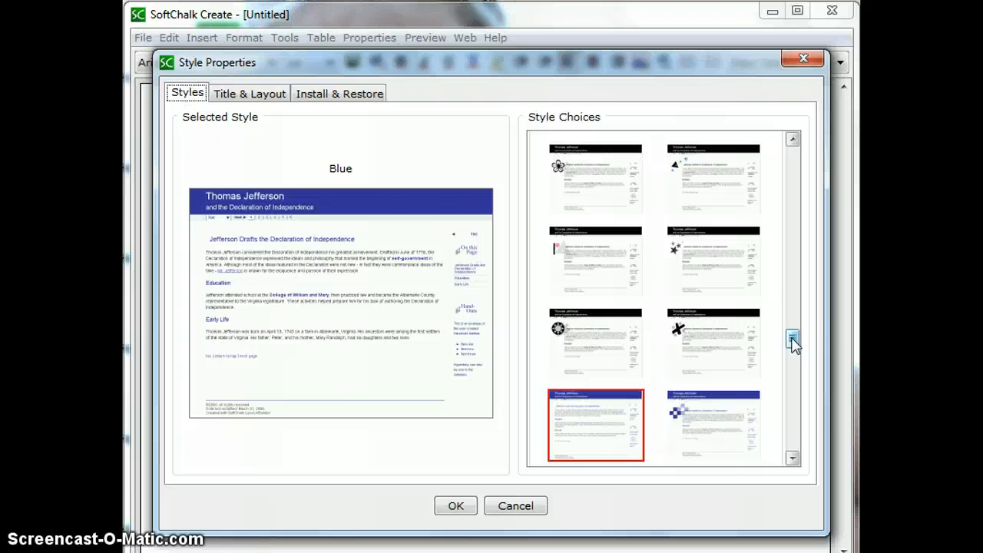
pyautogui.moveTo(792, 343); pyautogui.dragTo(797, 196)
pyautogui.click(722, 211)
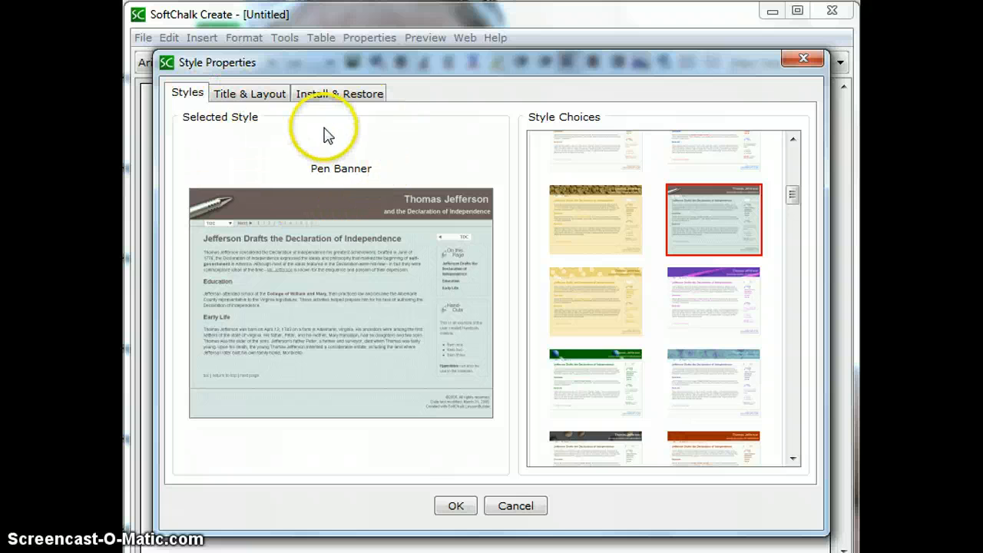
# Set the lesson title to "Demonstration" and the subtitle to "Tutorial".
pyautogui.click(254, 97)
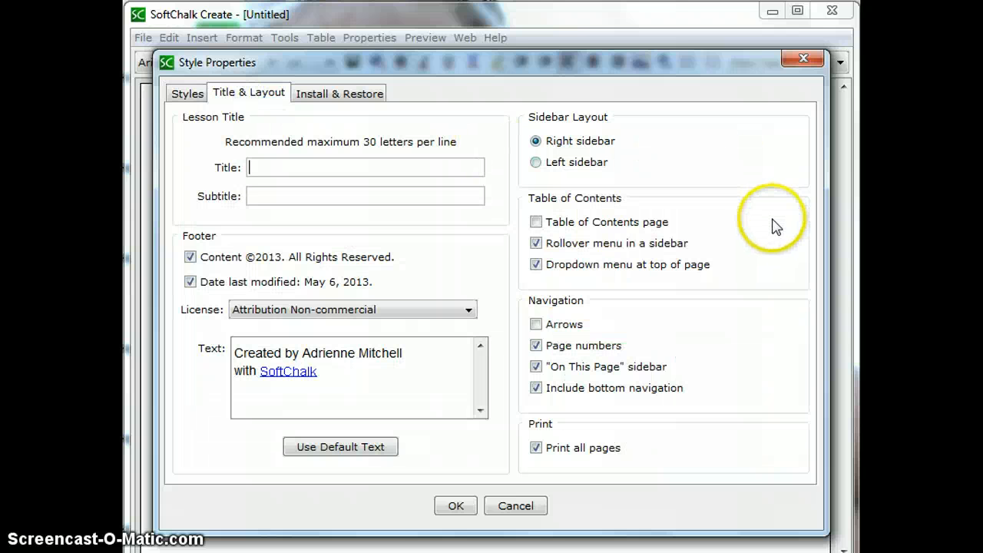
pyautogui.write('De')
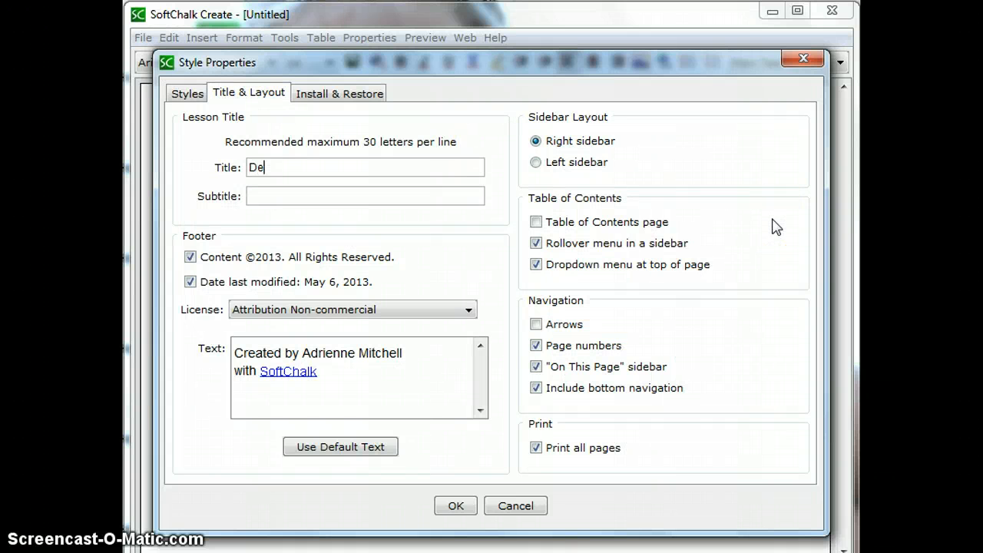
pyautogui.write('monstration')
pyautogui.click(398, 197)
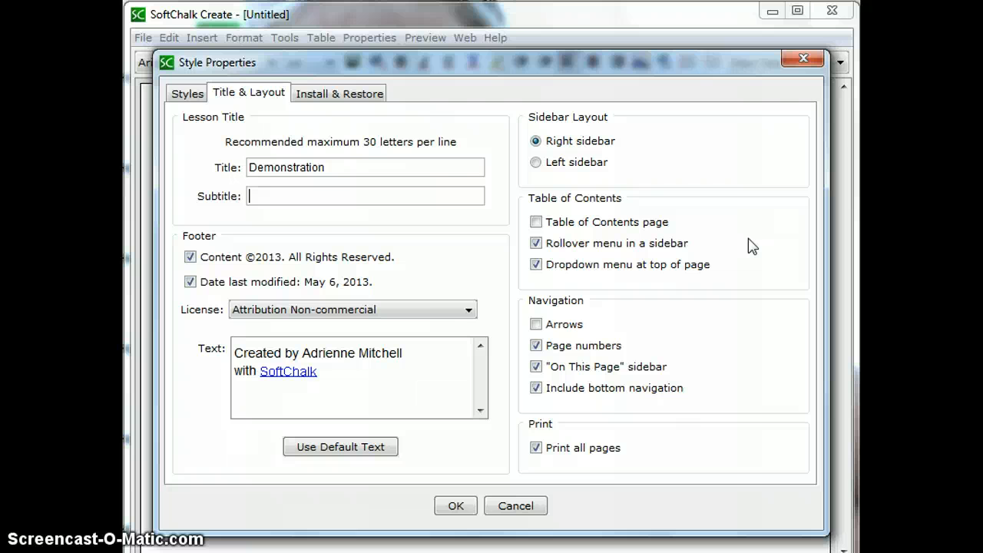
pyautogui.write('Tutorial')
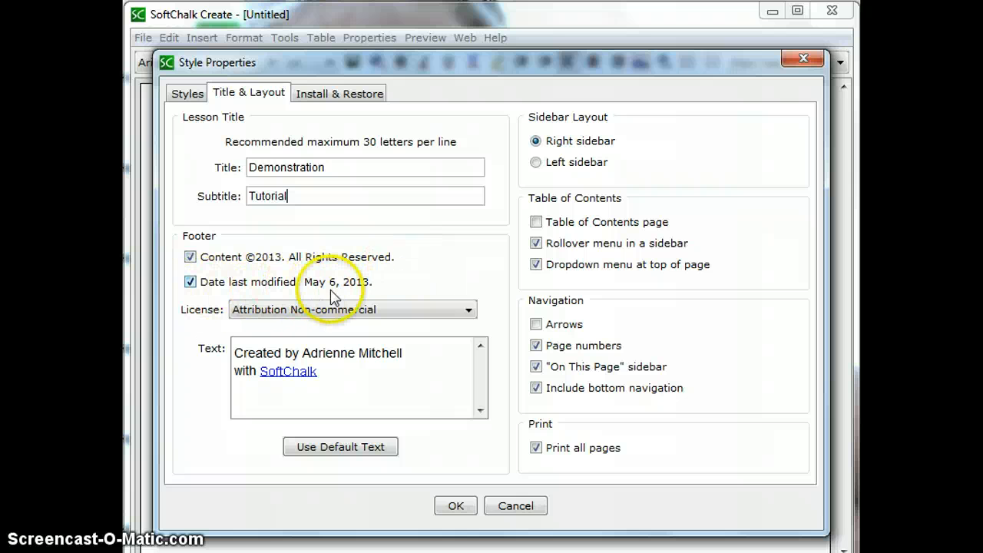
# Keep the footer license as Attribution Non-commercial and apply the style properties to the lesson.
pyautogui.click(466, 310)
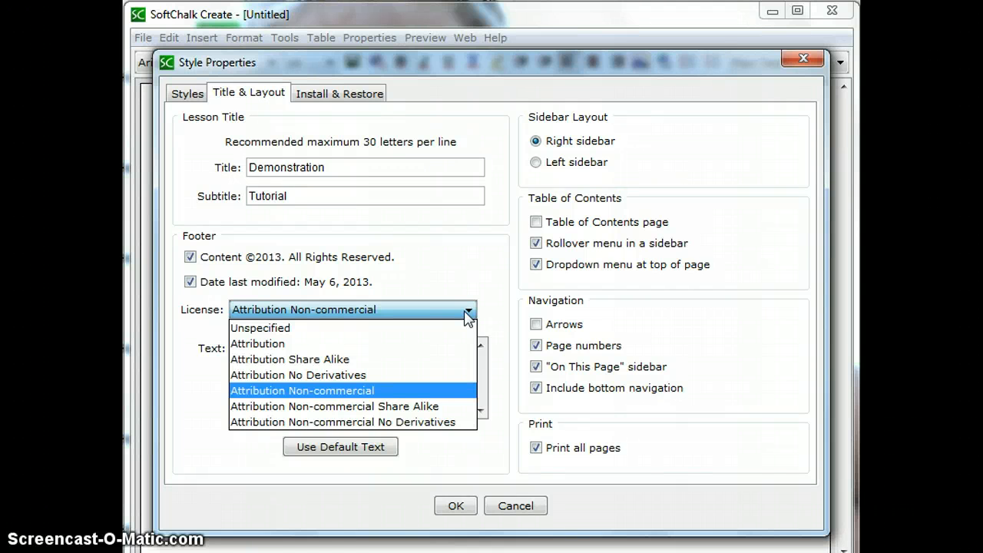
pyautogui.click(391, 392)
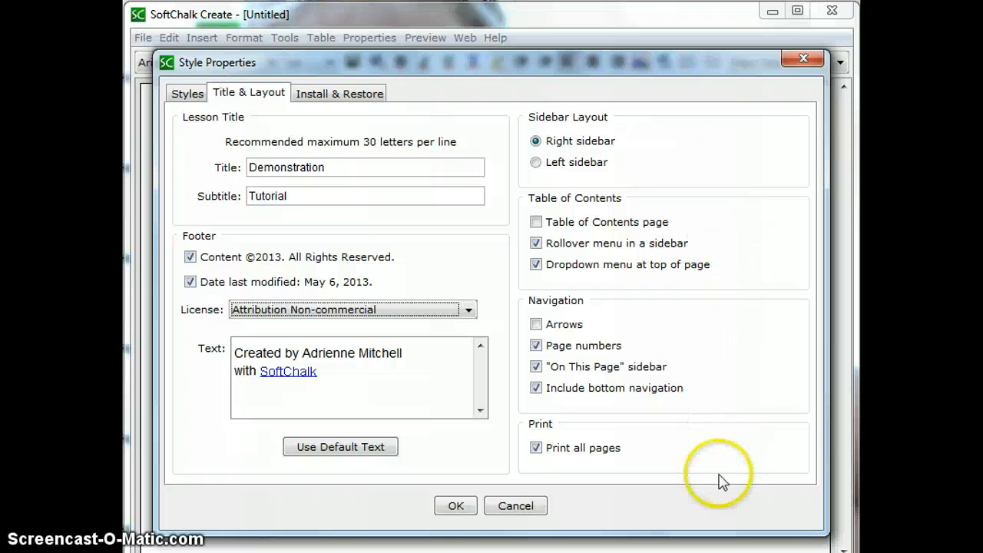
pyautogui.click(456, 506)
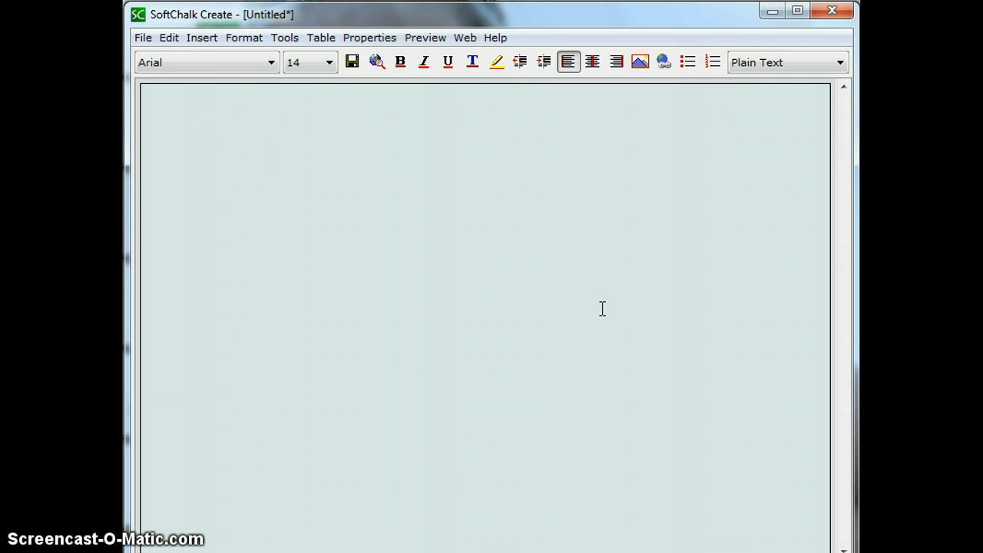
# Add "Practice for Final Exam" as a Heading 1 on the first line of the lesson page.
pyautogui.click(637, 295)
pyautogui.click(679, 293)
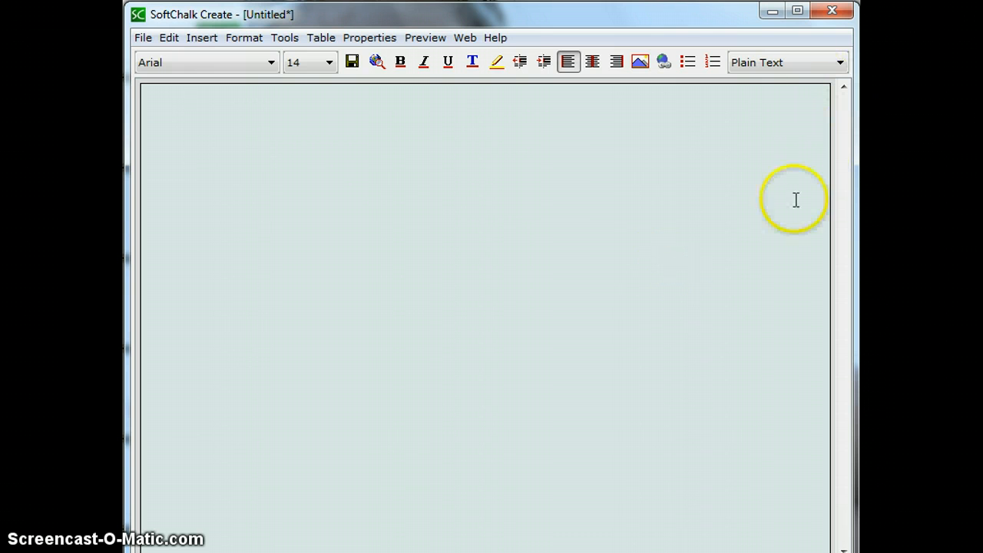
pyautogui.click(839, 64)
pyautogui.moveTo(828, 98)
pyautogui.mouseDown()
pyautogui.moveTo(816, 102)
pyautogui.moveTo(825, 127)
pyautogui.moveTo(816, 106)
pyautogui.mouseUp()
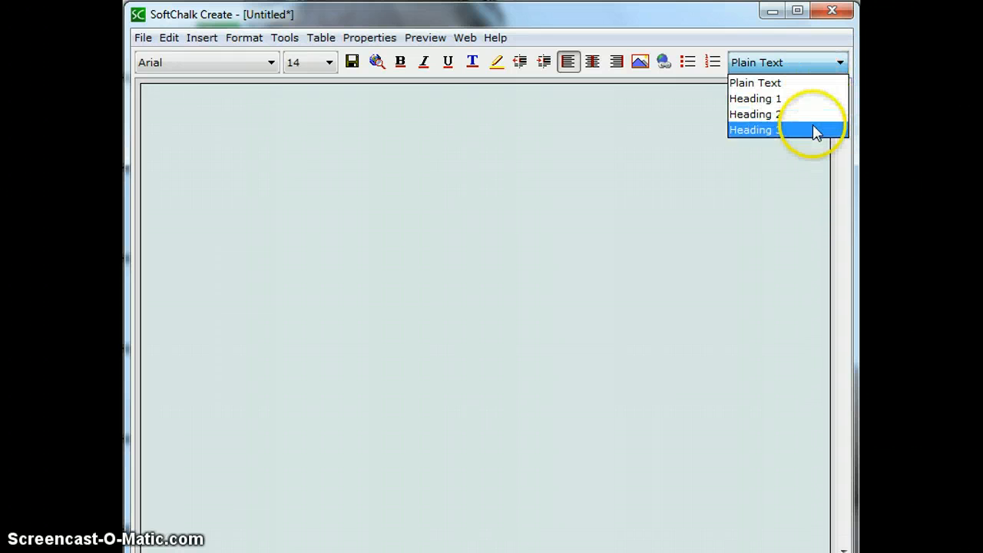
pyautogui.click(806, 101)
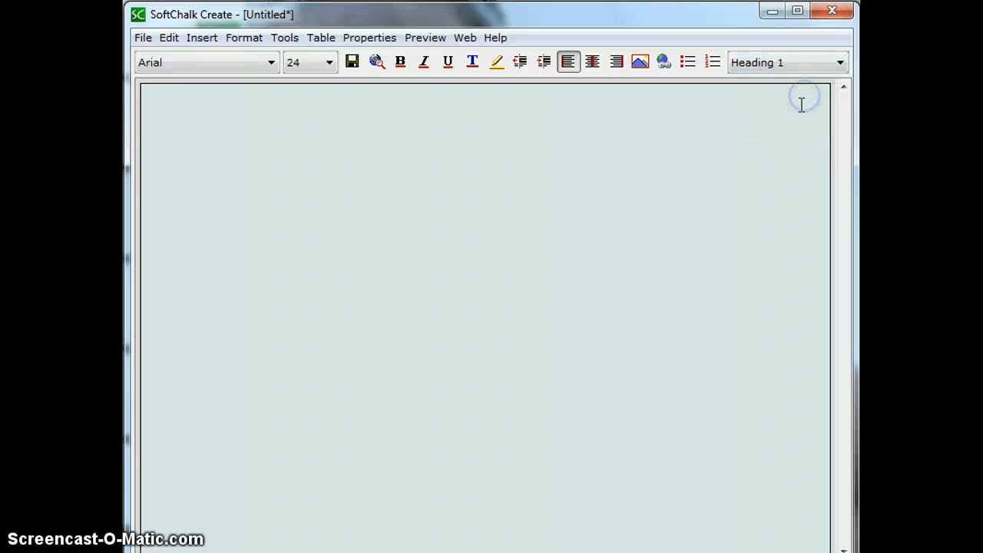
pyautogui.write('Practice')
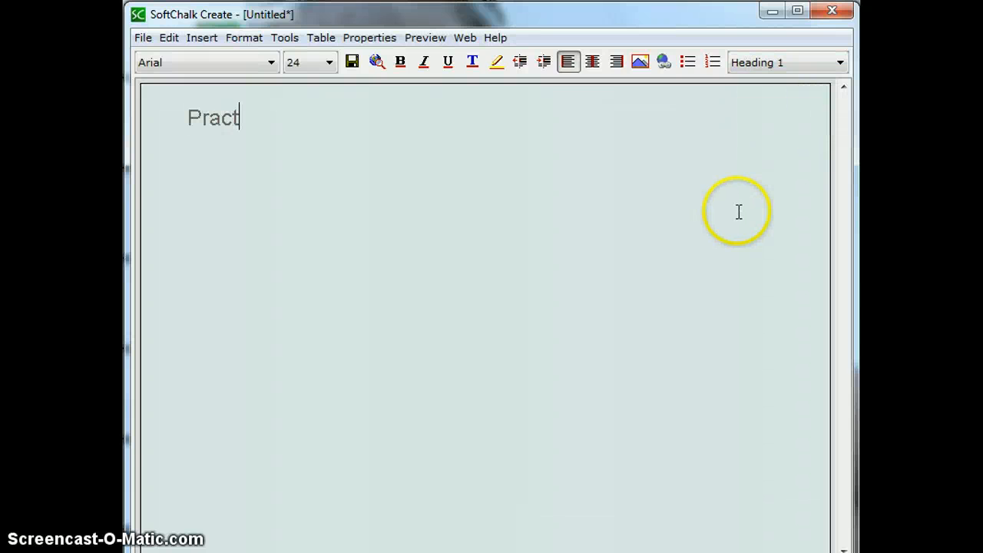
pyautogui.write('Final Exam')
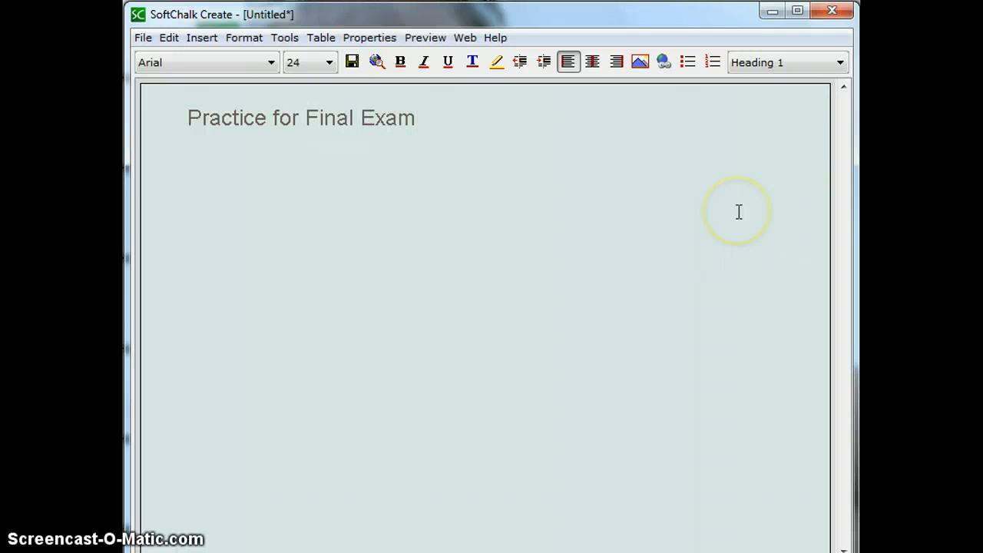
pyautogui.press('Return')
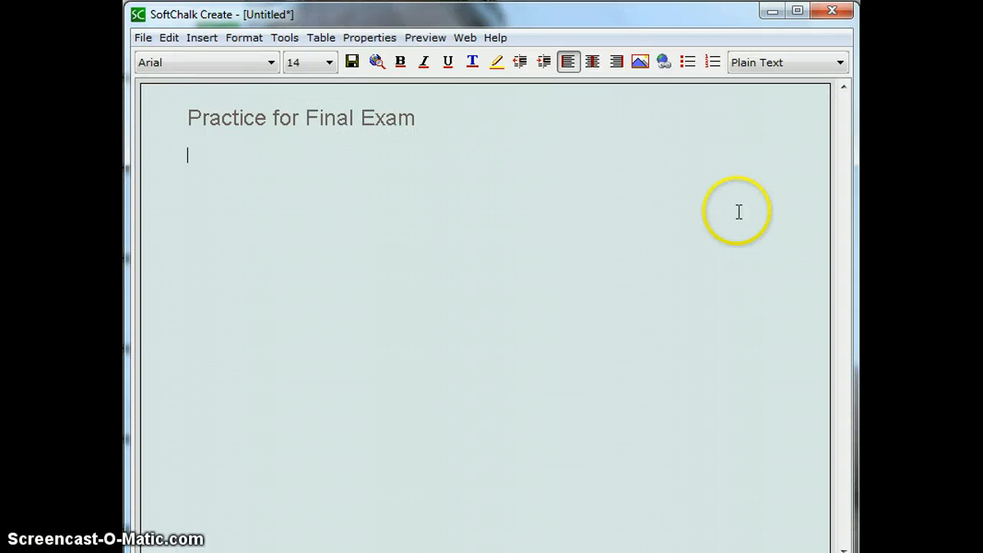
# Add "Decimals" as a Heading 2 on the line below the main heading.
pyautogui.click(839, 65)
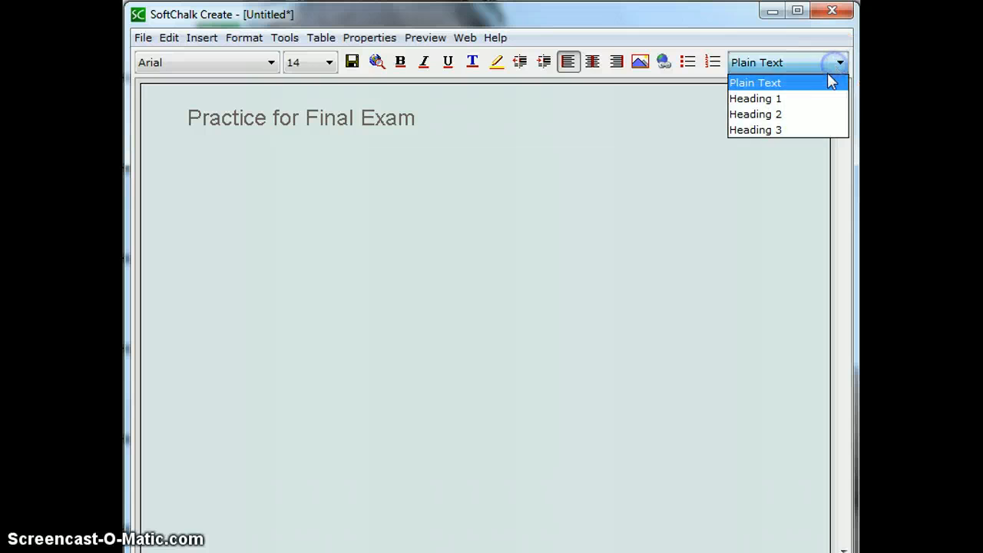
pyautogui.click(813, 116)
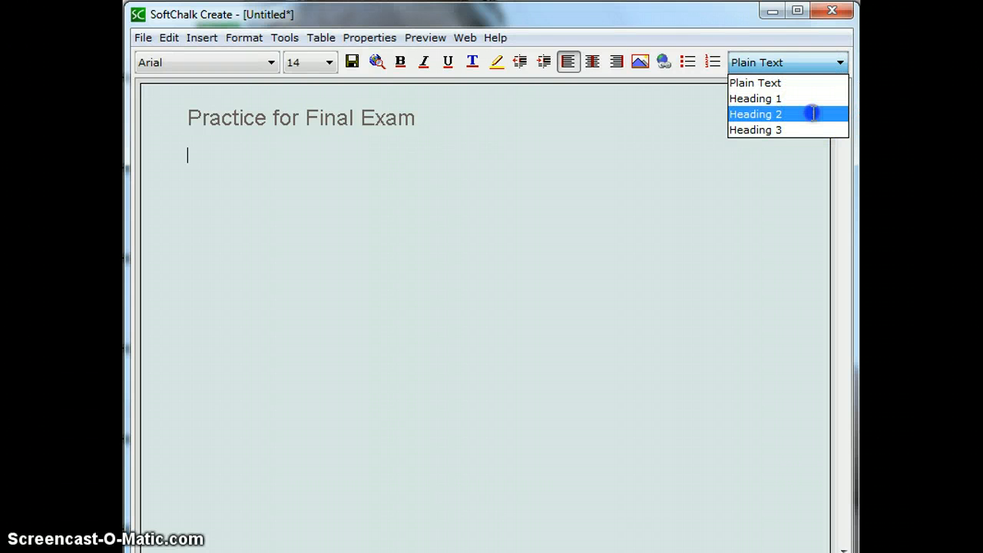
pyautogui.write('De')
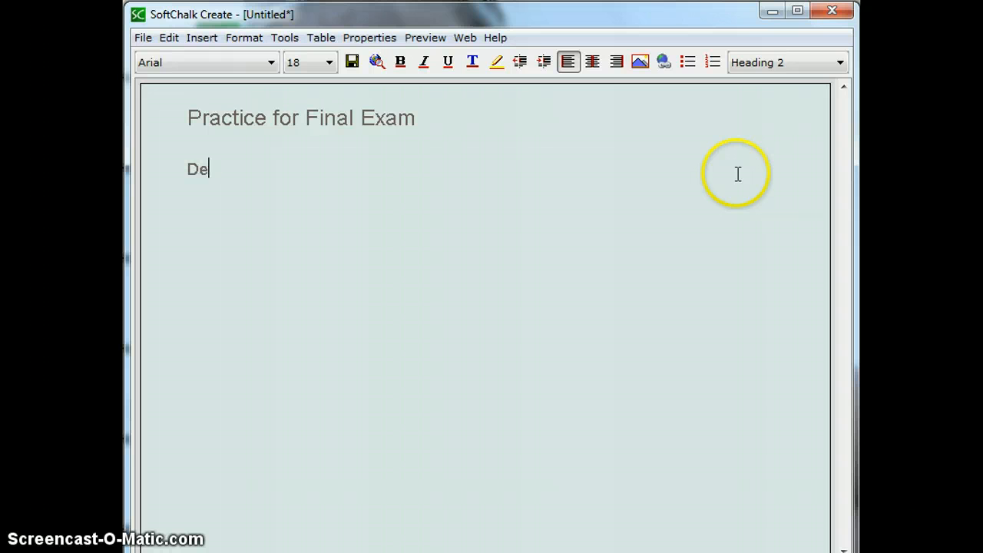
pyautogui.write('cimals')
pyautogui.press('Return')
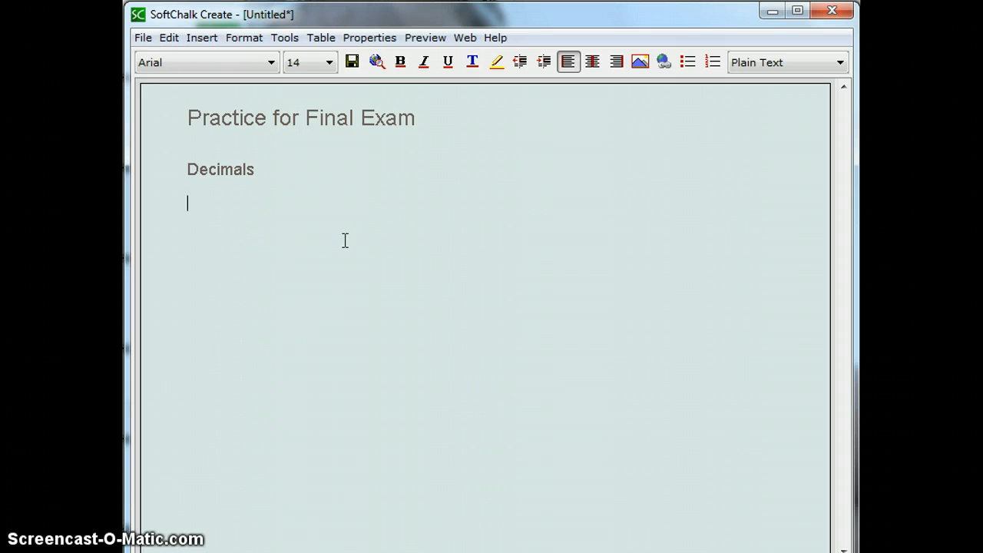
# Insert a multiple-choice QuizPopper below the Decimals heading with the question "The sum of 4.75 and 3.89 is:".
pyautogui.click(203, 38)
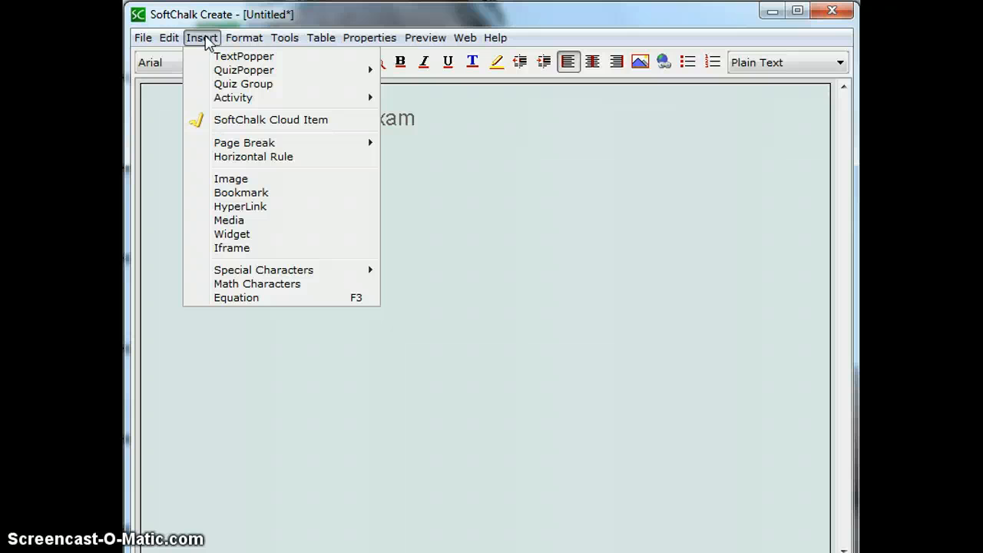
pyautogui.moveTo(241, 73)
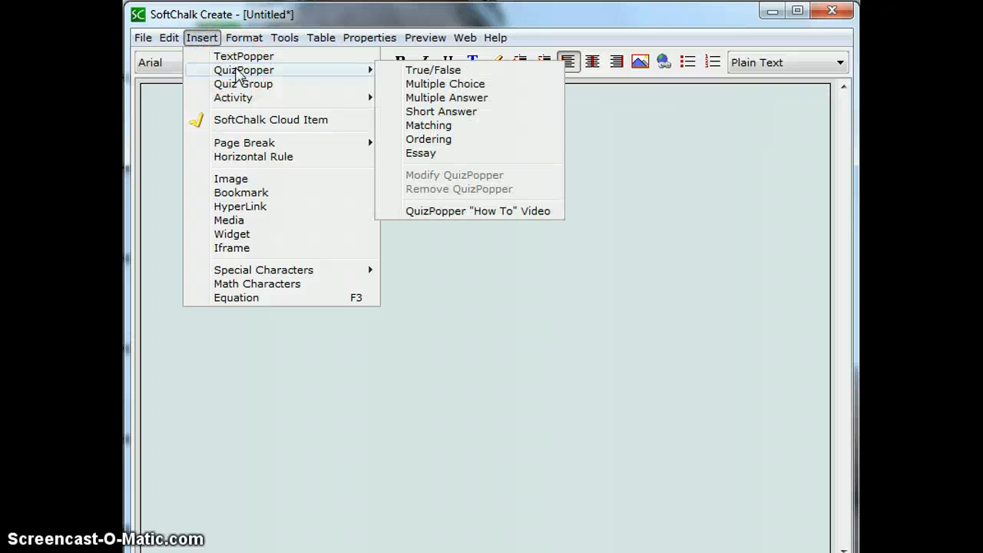
pyautogui.click(237, 96)
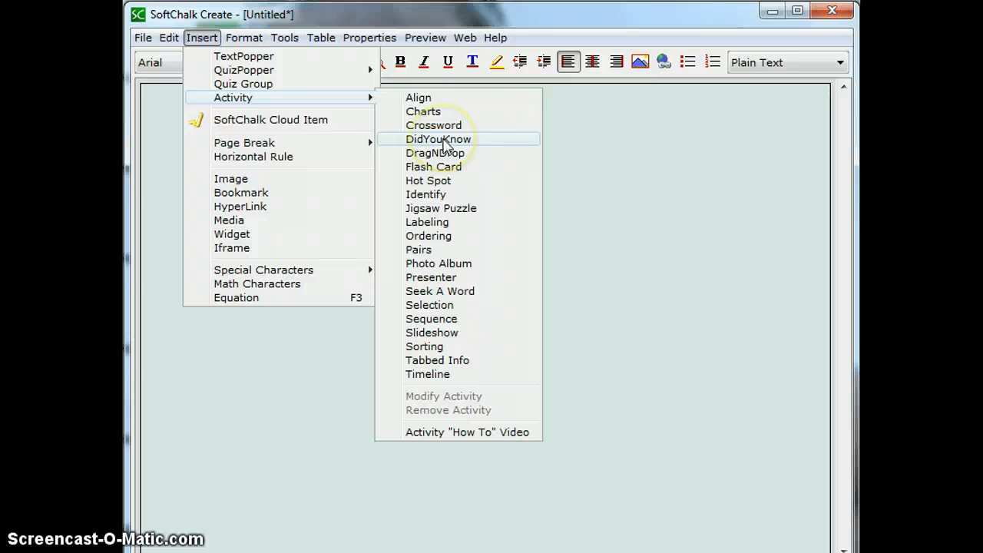
pyautogui.moveTo(251, 74)
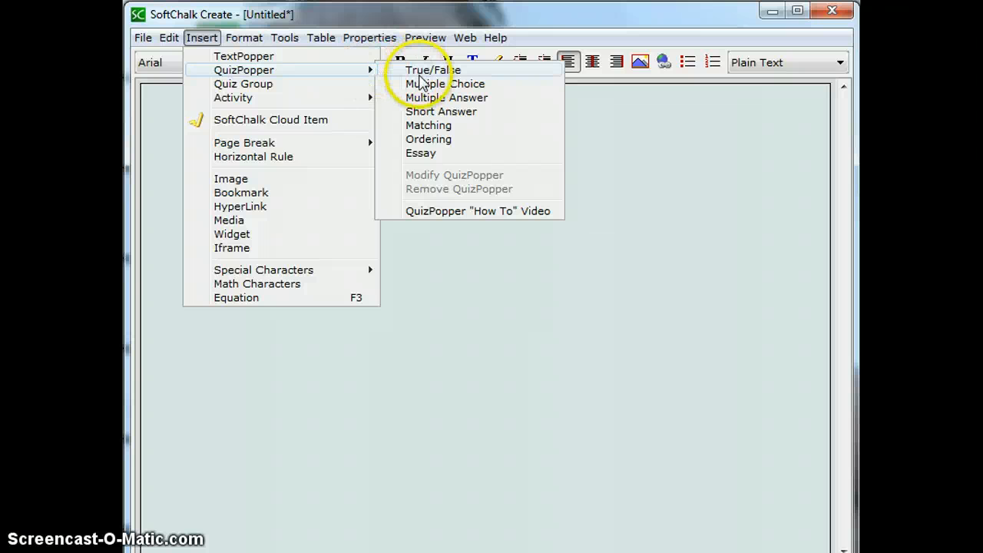
pyautogui.click(425, 86)
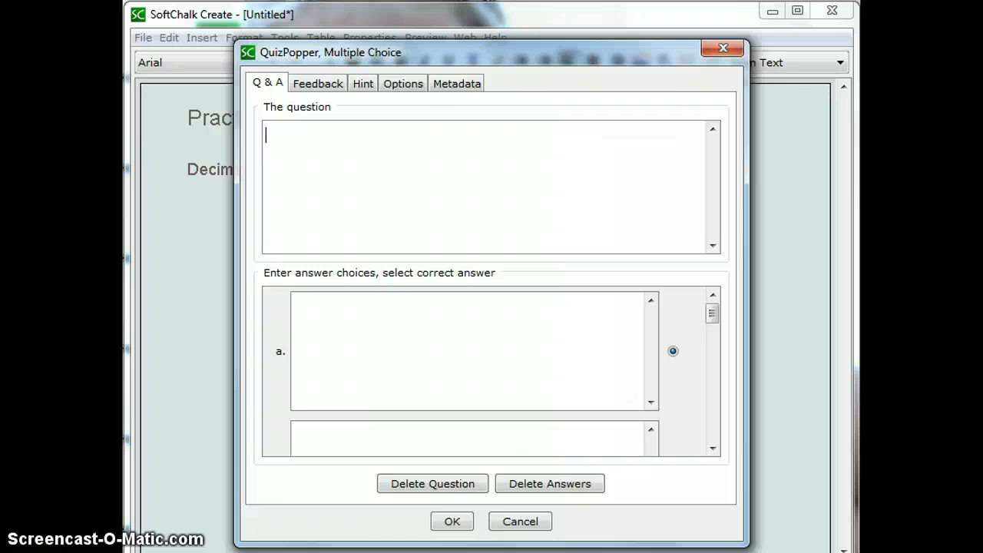
pyautogui.write('The sum o')
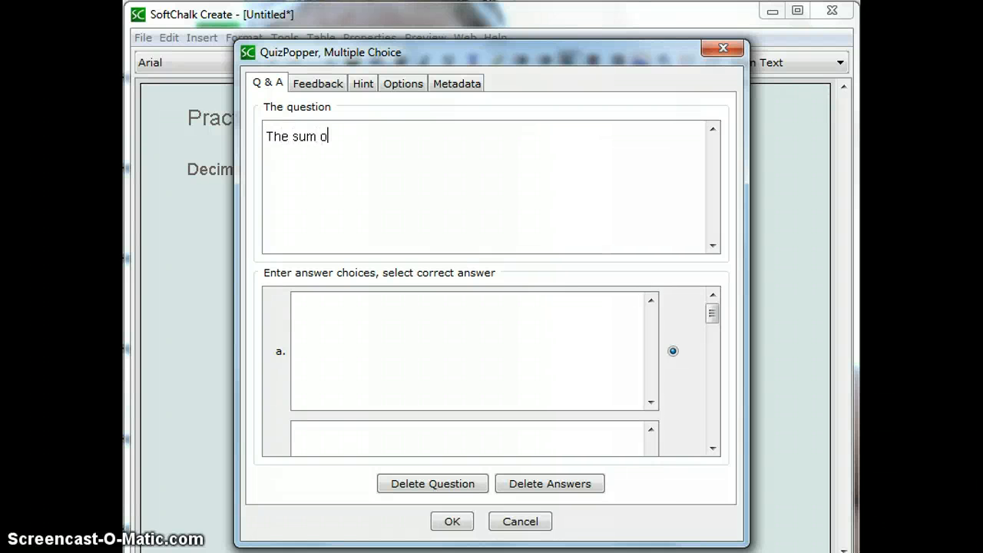
pyautogui.write('f 4.75 and 3.89 is 7.64')
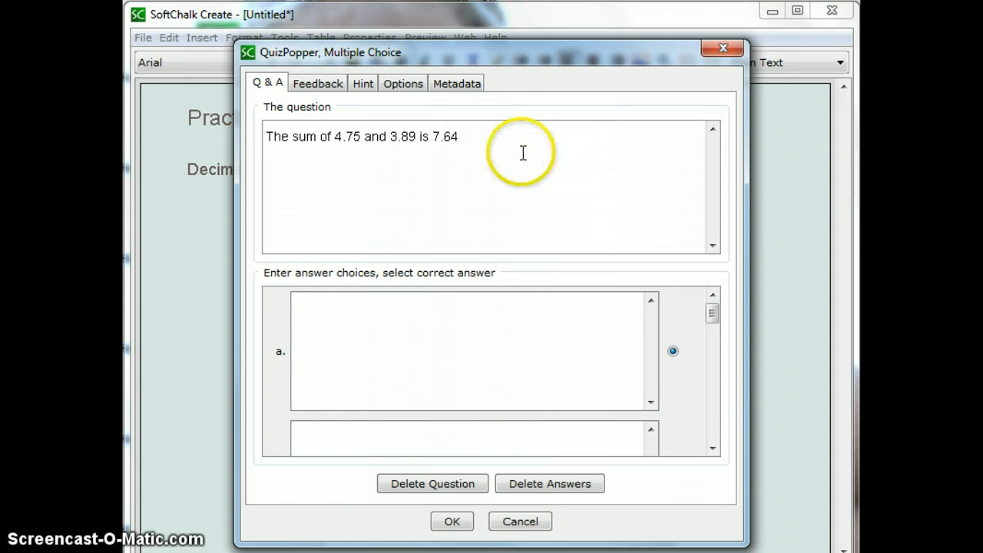
pyautogui.press('BackSpace')
pyautogui.press('BackSpace')
pyautogui.press('BackSpace')
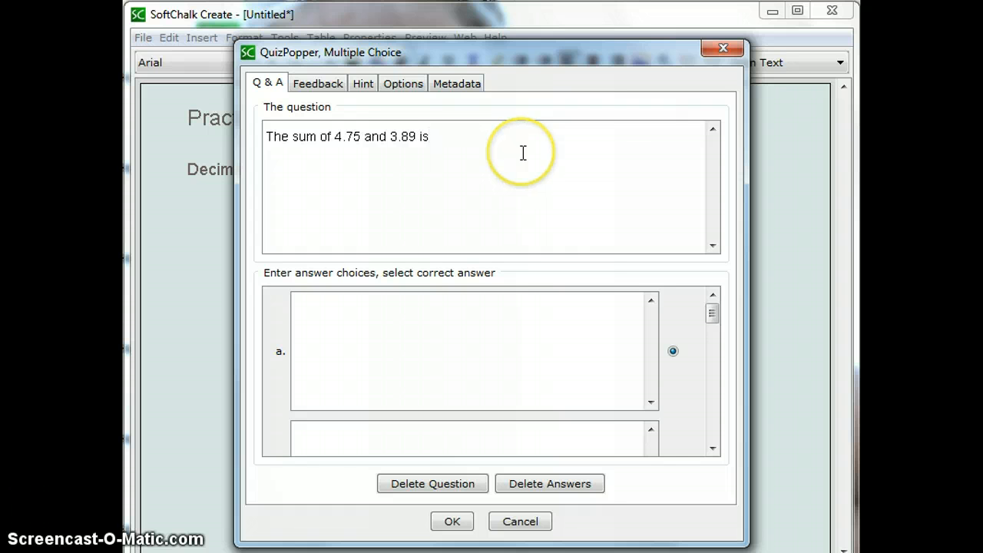
pyautogui.press('BackSpace')
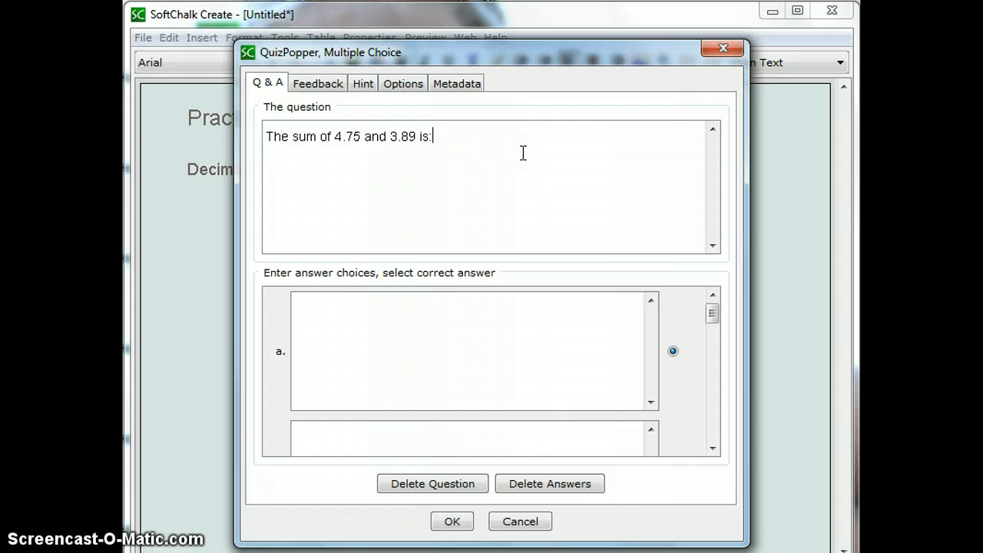
# Enter the answer choices 7.64 for a, 8.64 for b and 5.64 for c, marking b as the correct answer.
pyautogui.click(530, 346)
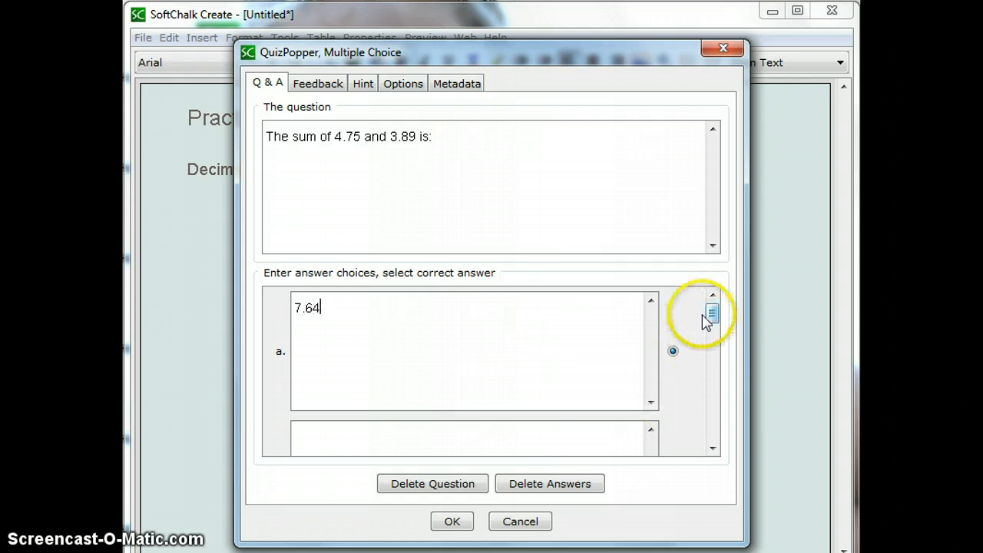
pyautogui.moveTo(712, 313); pyautogui.dragTo(721, 340)
pyautogui.click(481, 384)
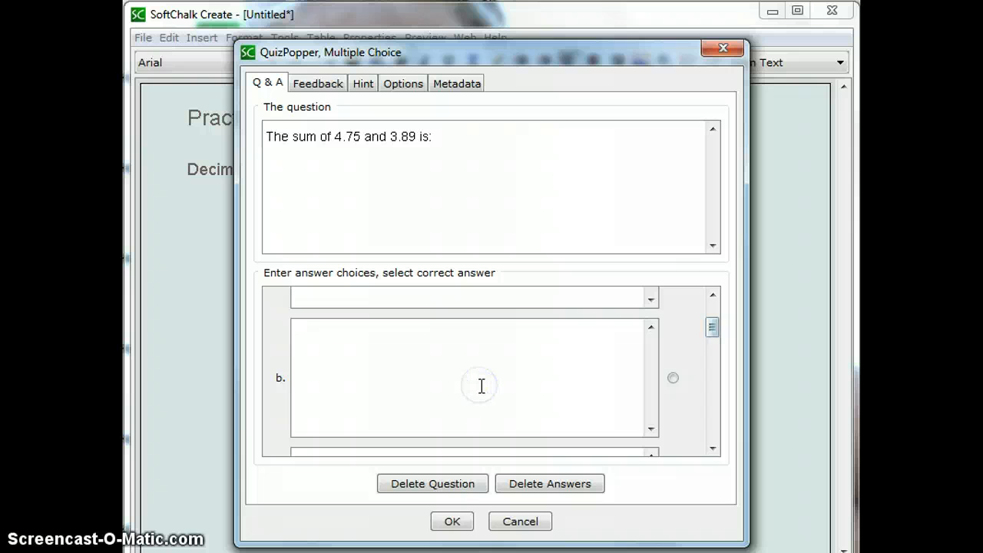
pyautogui.write('8.64')
pyautogui.click(673, 378)
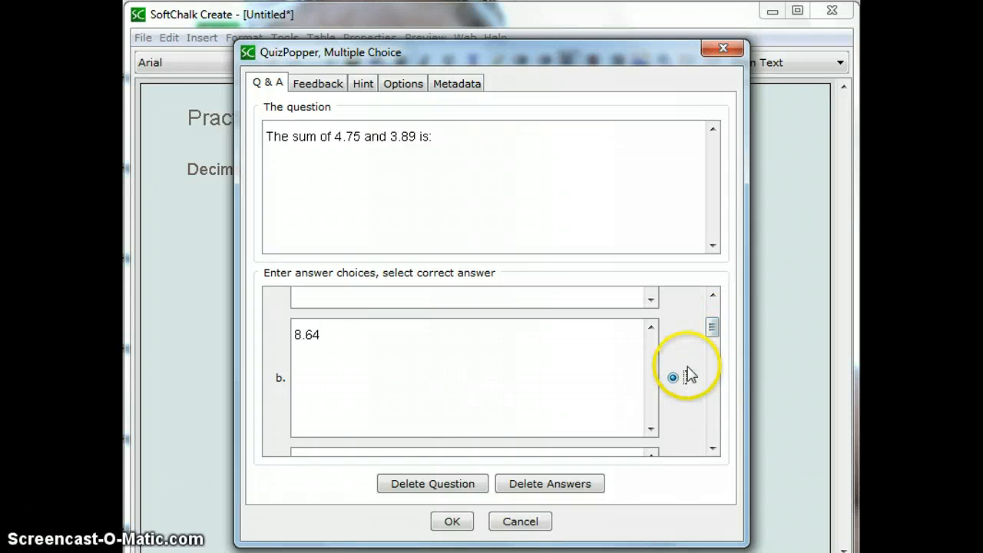
pyautogui.moveTo(713, 325); pyautogui.dragTo(713, 332)
pyautogui.click(508, 442)
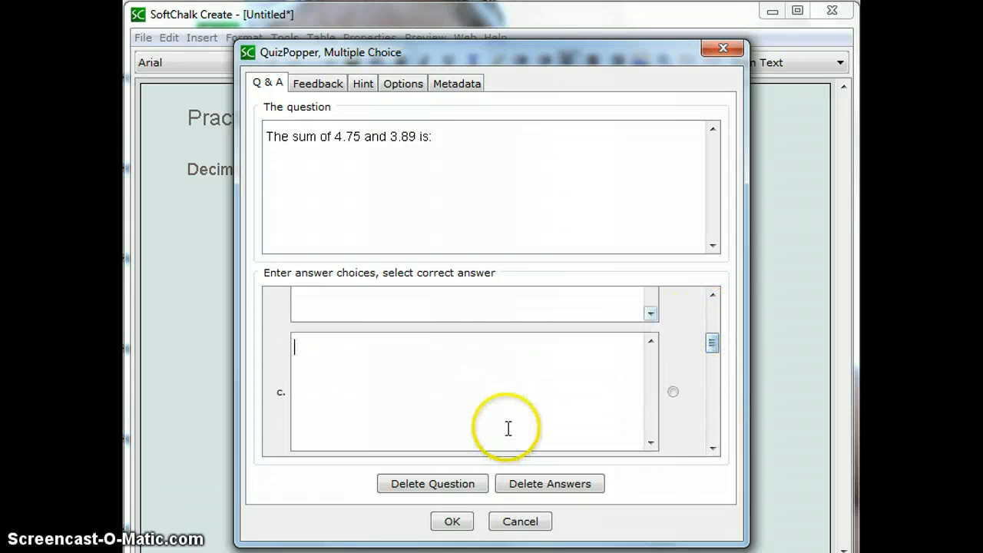
pyautogui.write('5.64')
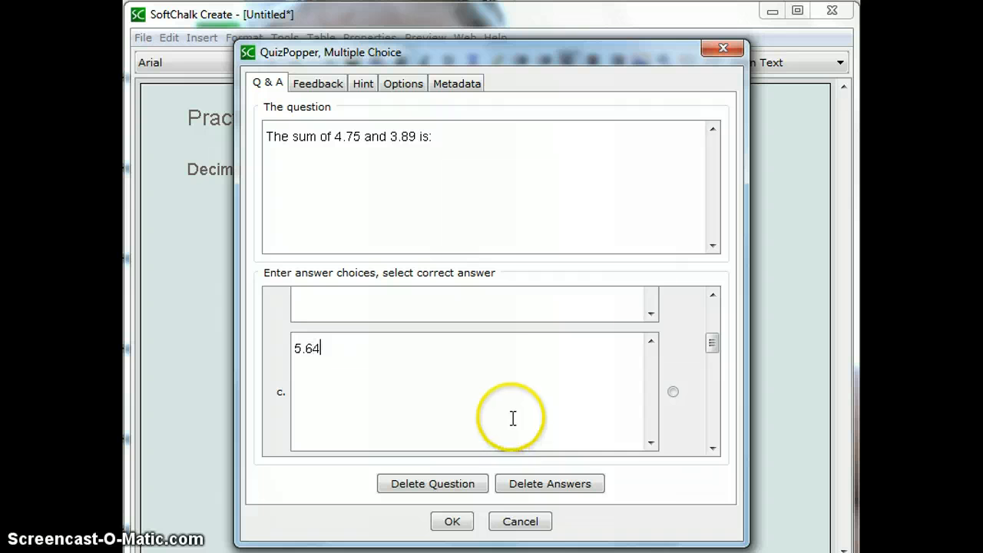
# Enter 8.95 as answer choice d of the multiple-choice question.
pyautogui.moveTo(713, 342); pyautogui.dragTo(713, 354)
pyautogui.click(462, 428)
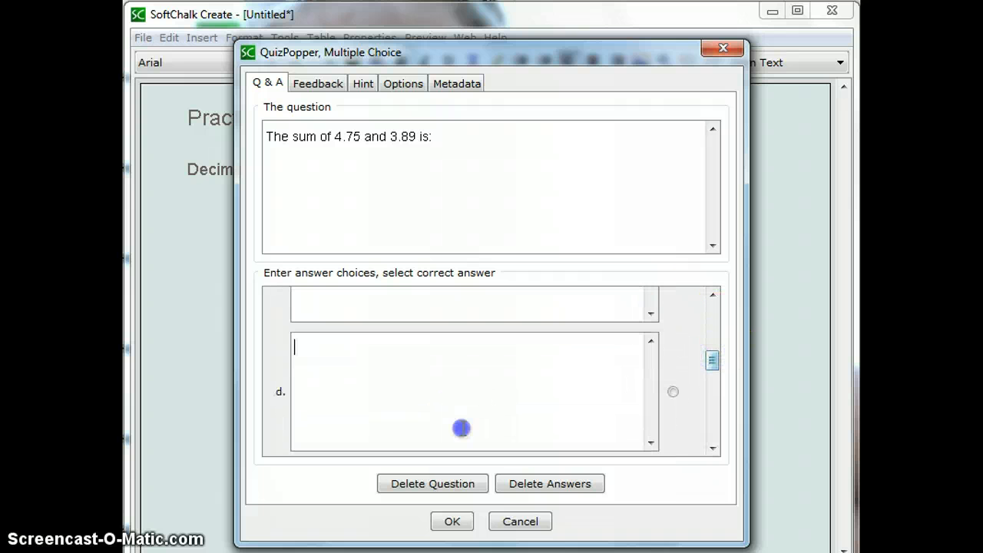
pyautogui.write('8.95')
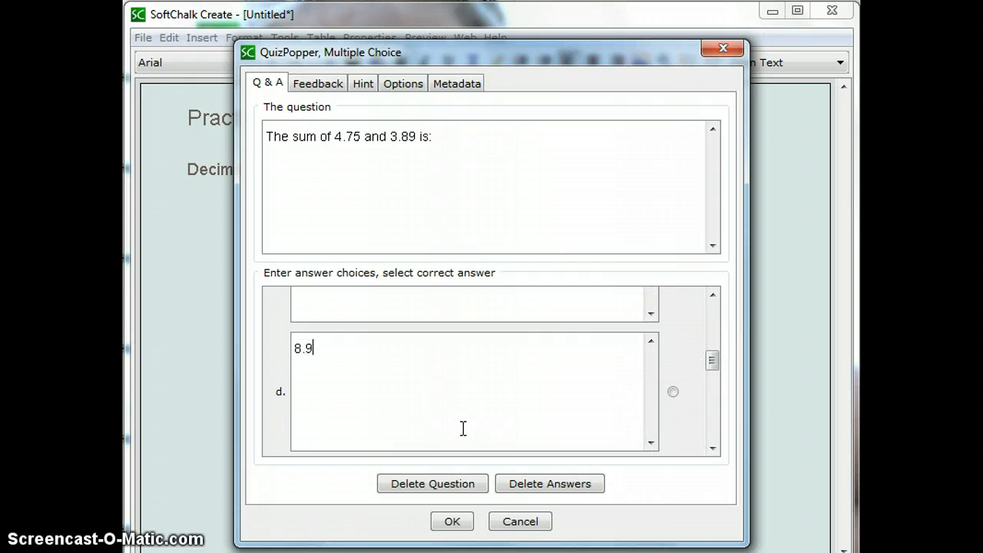
# Enable the question's hint button and enter the hint "Remember to line up the decimal points and places before adding.".
pyautogui.click(308, 87)
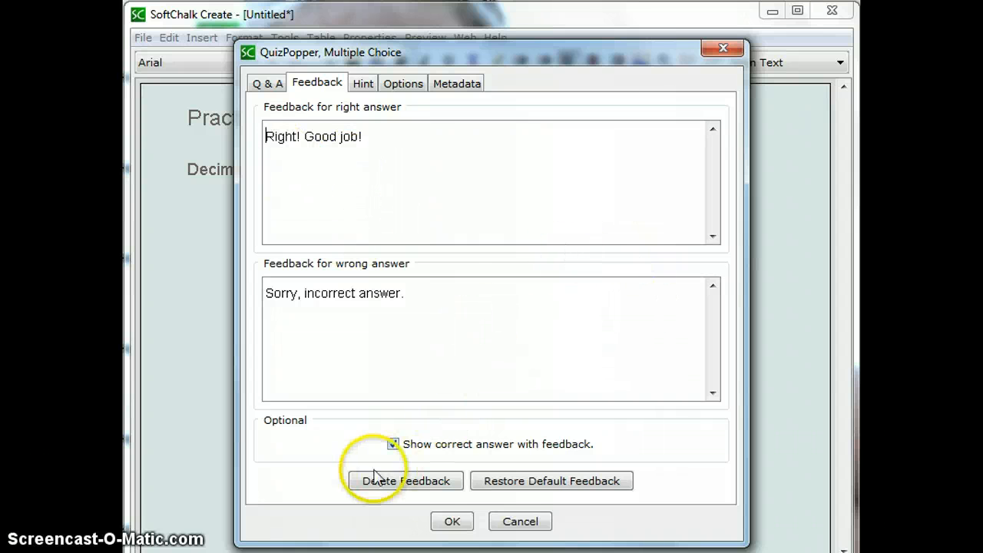
pyautogui.click(365, 86)
pyautogui.click(419, 145)
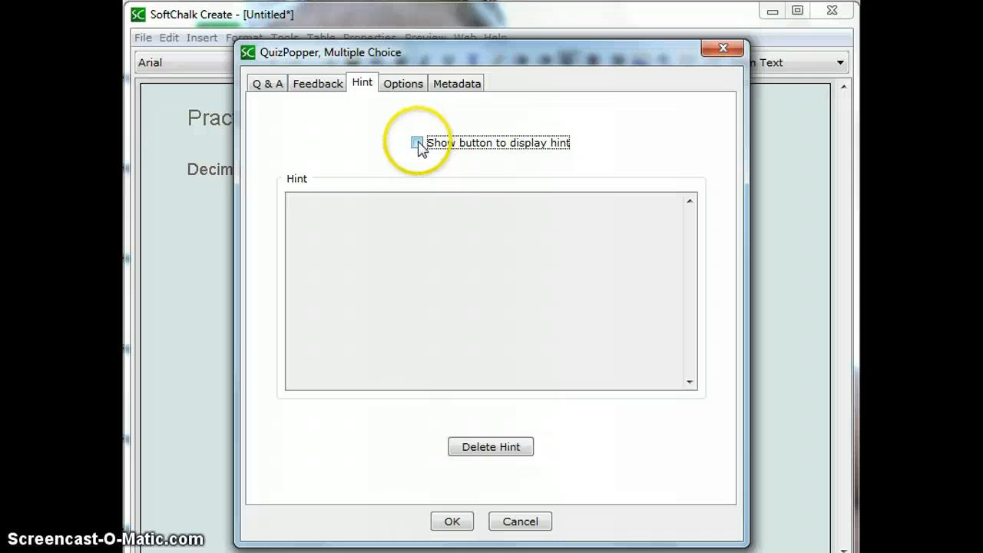
pyautogui.click(417, 144)
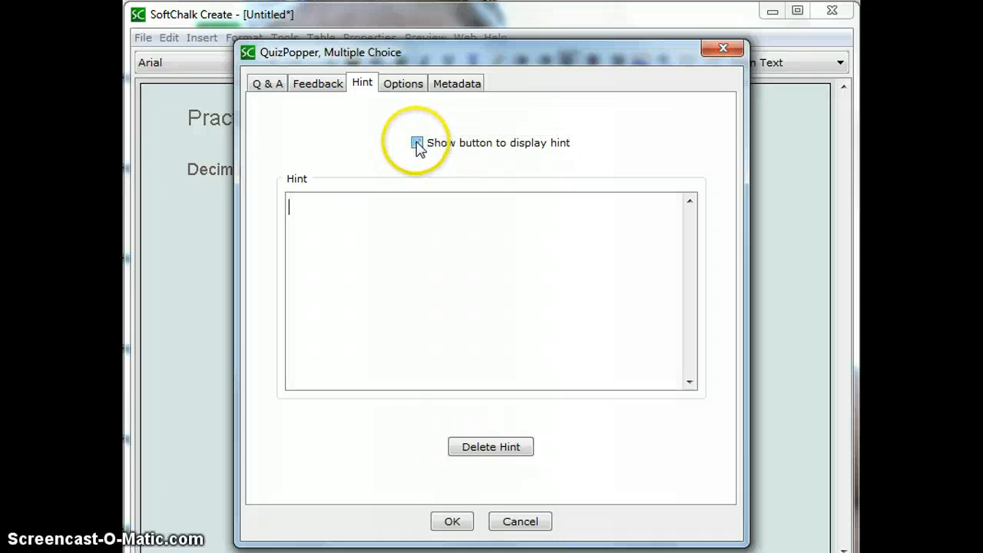
pyautogui.click(385, 238)
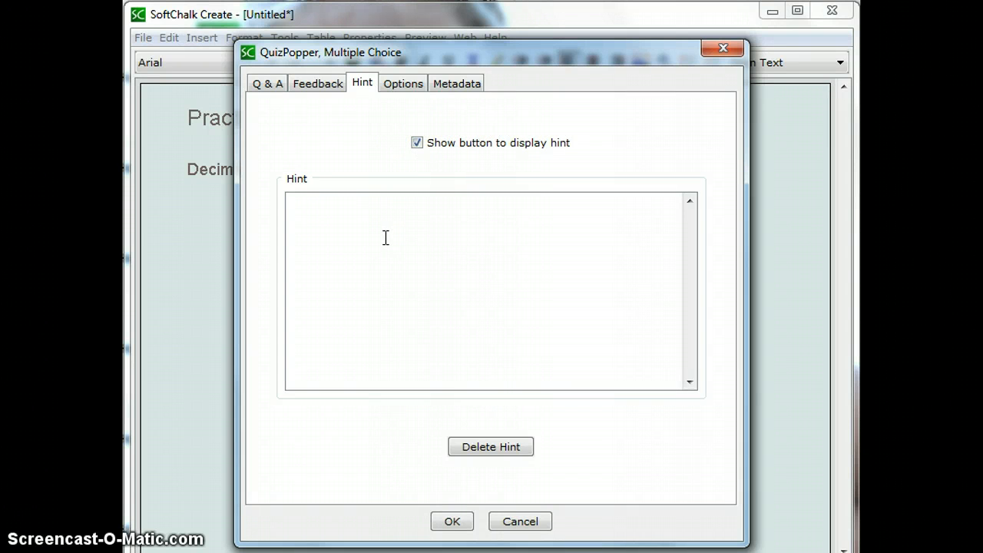
pyautogui.write('Remember to li')
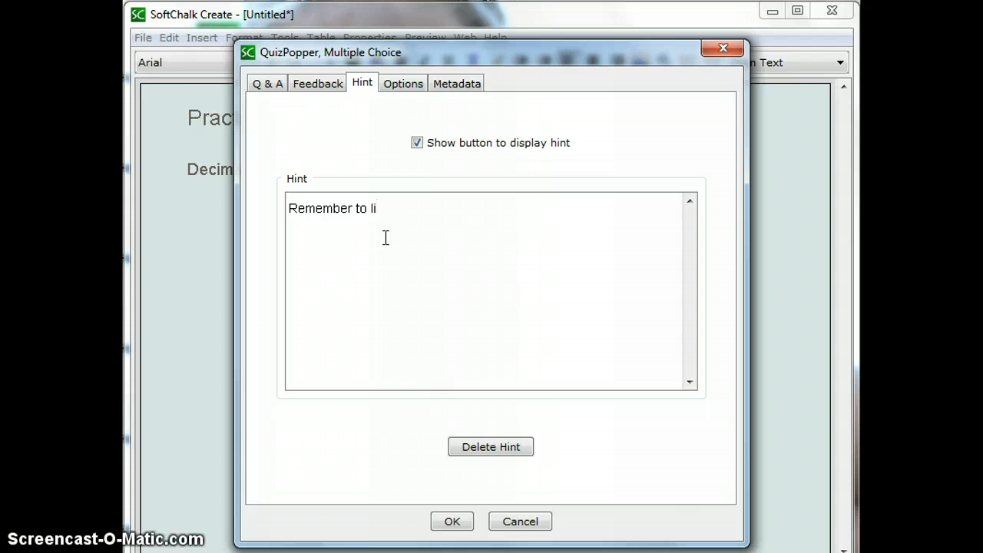
pyautogui.write('ne up the decimal')
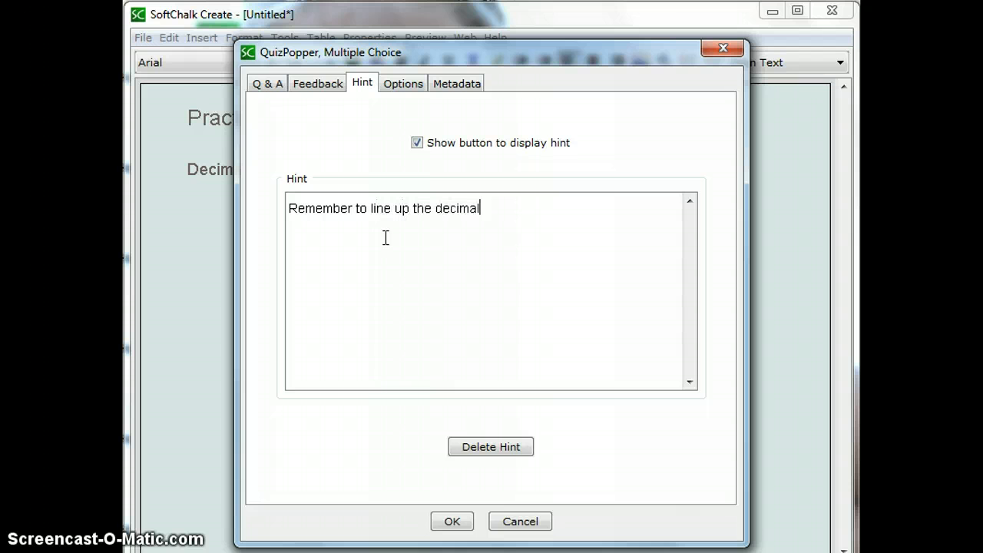
pyautogui.write(' points and plac')
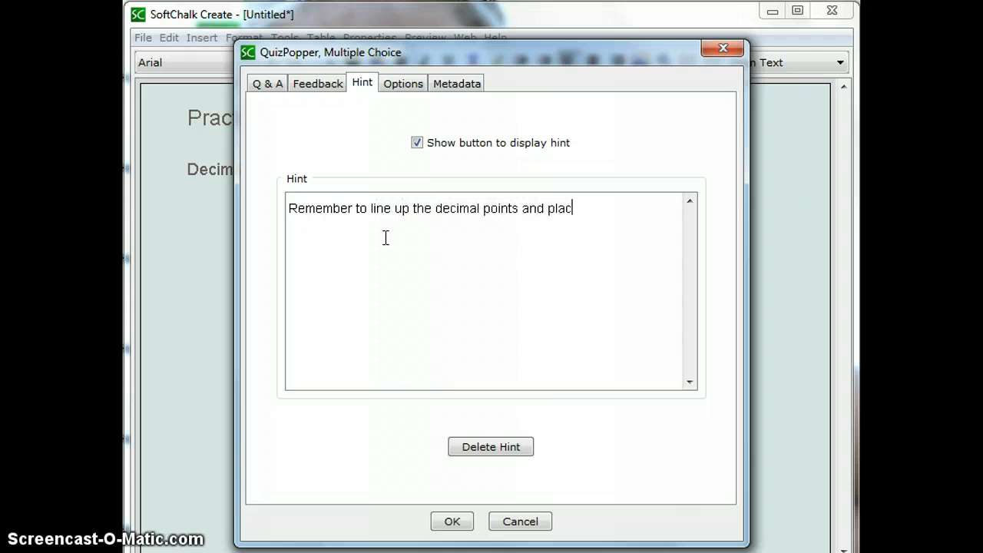
pyautogui.write('es before adding.')
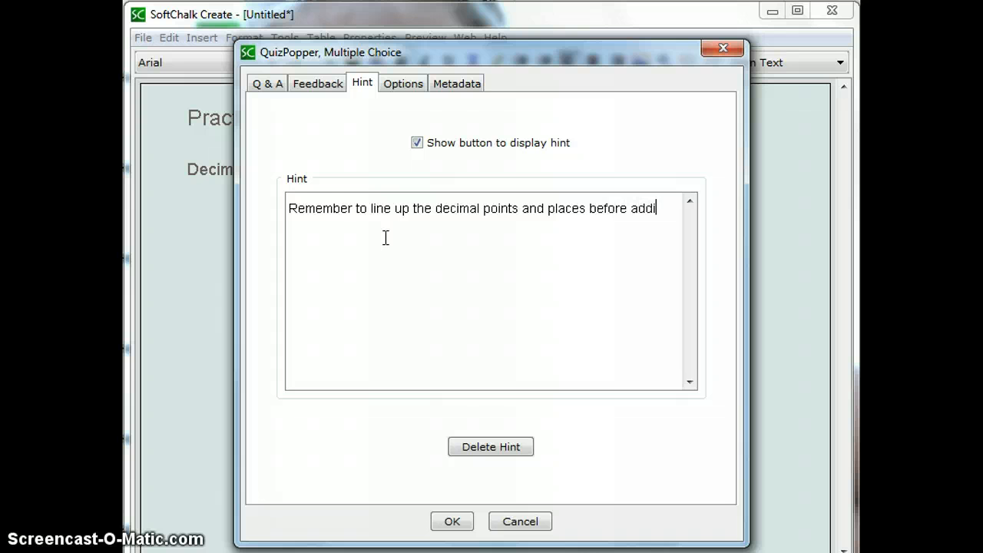
# Keep the question worth 2 points in its options and insert the finished QuizPopper into the lesson.
pyautogui.click(405, 86)
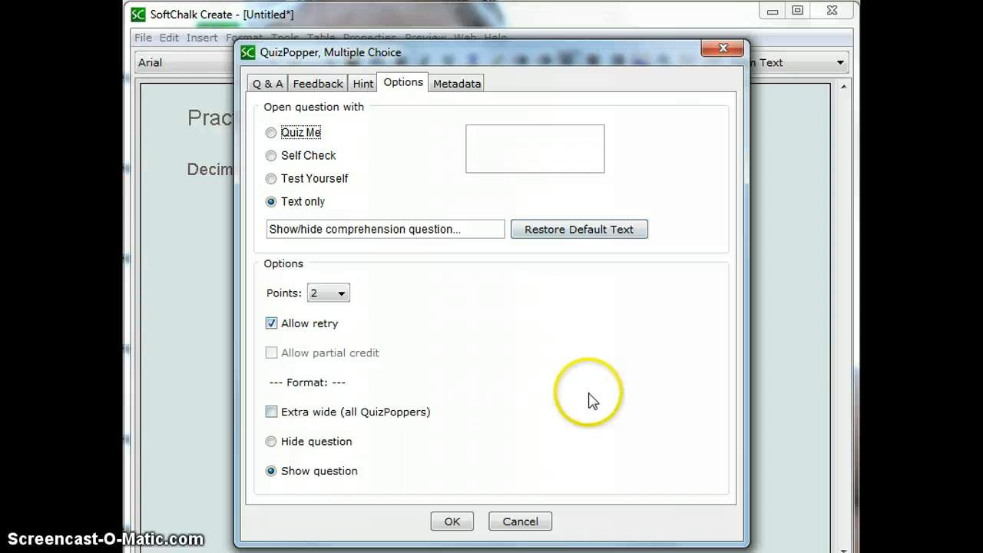
pyautogui.click(341, 295)
pyautogui.click(343, 299)
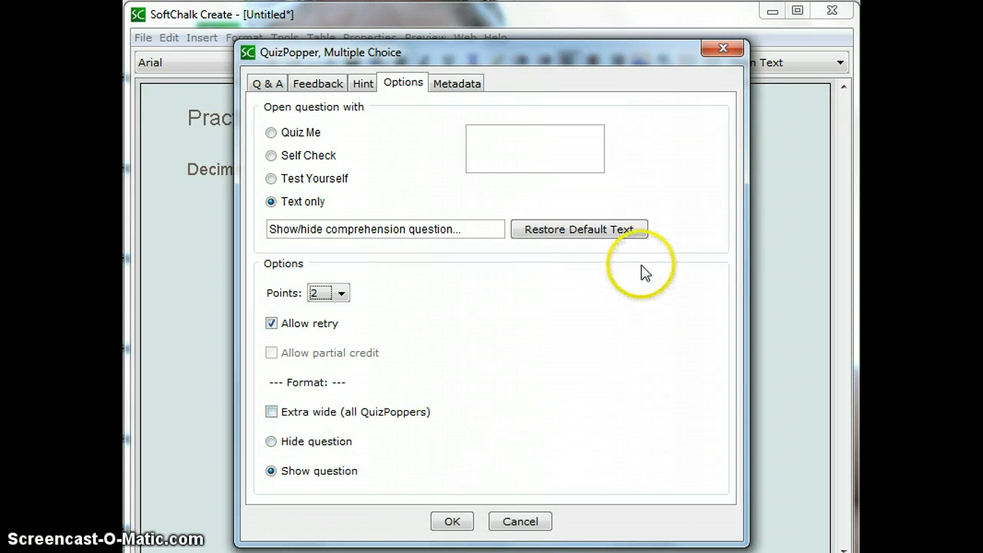
pyautogui.click(453, 522)
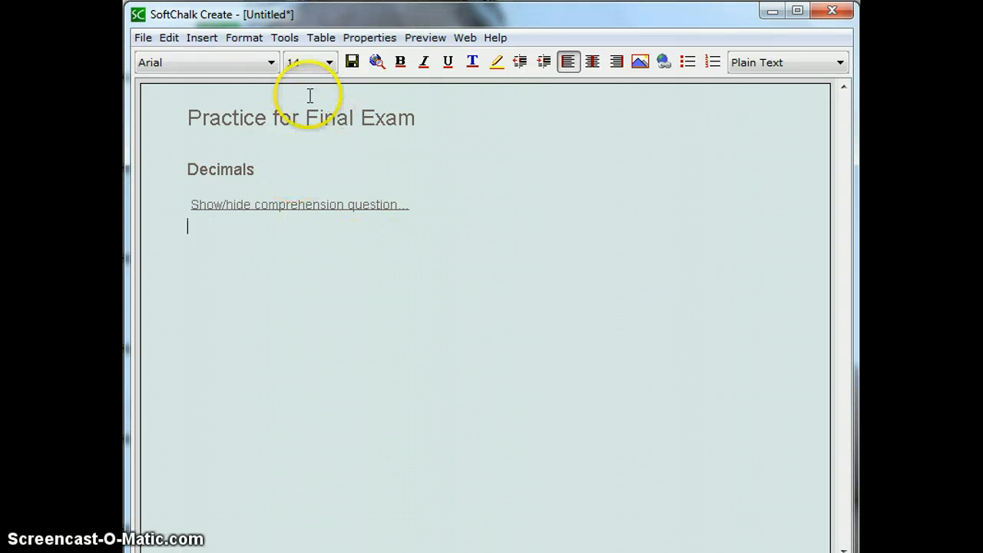
# Insert a Crossword activity below the question and add the word "sum" with the clue "answer for addition" to its list.
pyautogui.click(205, 38)
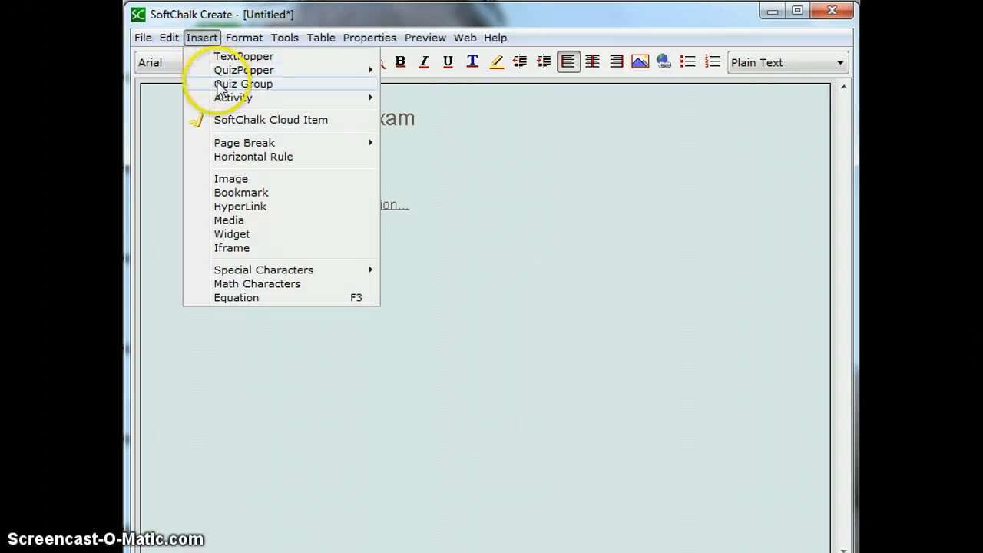
pyautogui.moveTo(229, 99)
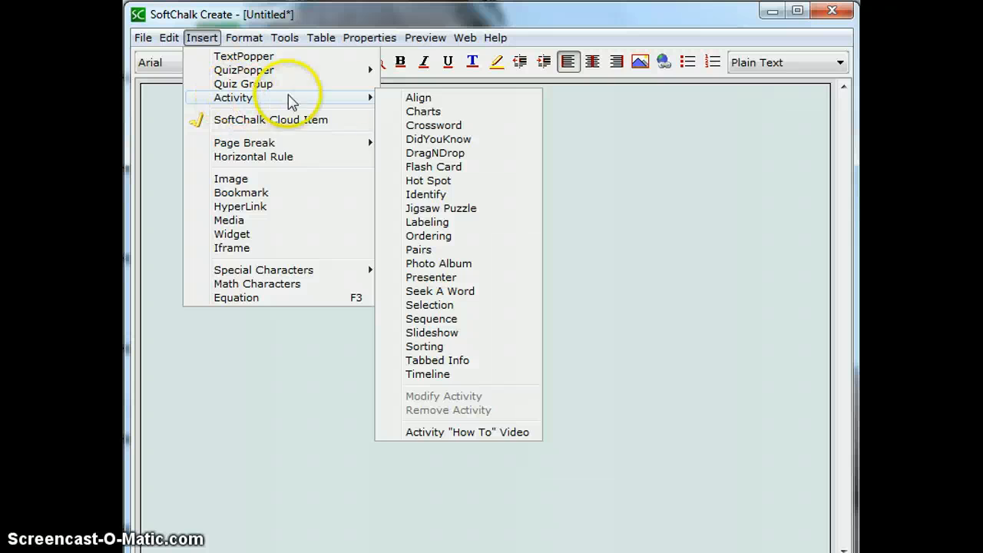
pyautogui.click(425, 126)
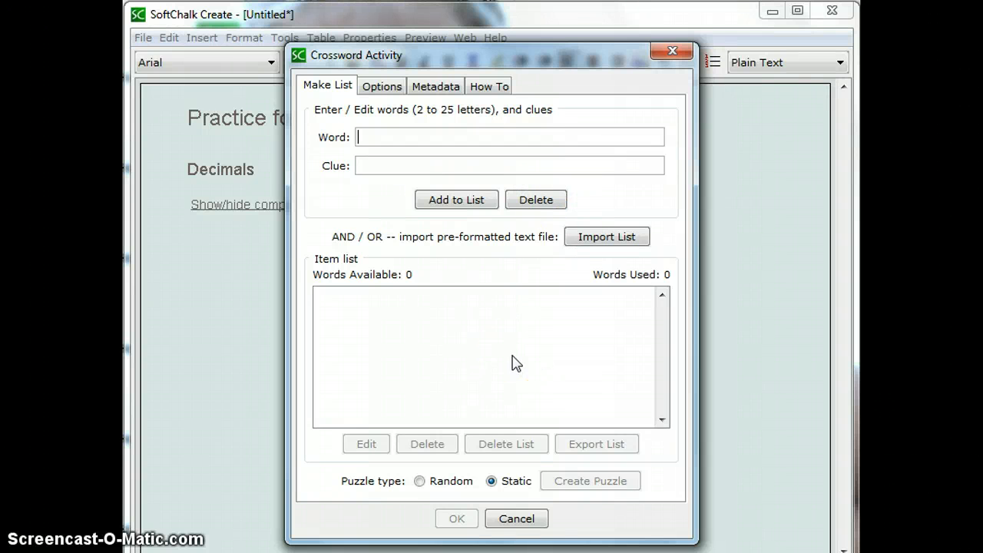
pyautogui.write('sum')
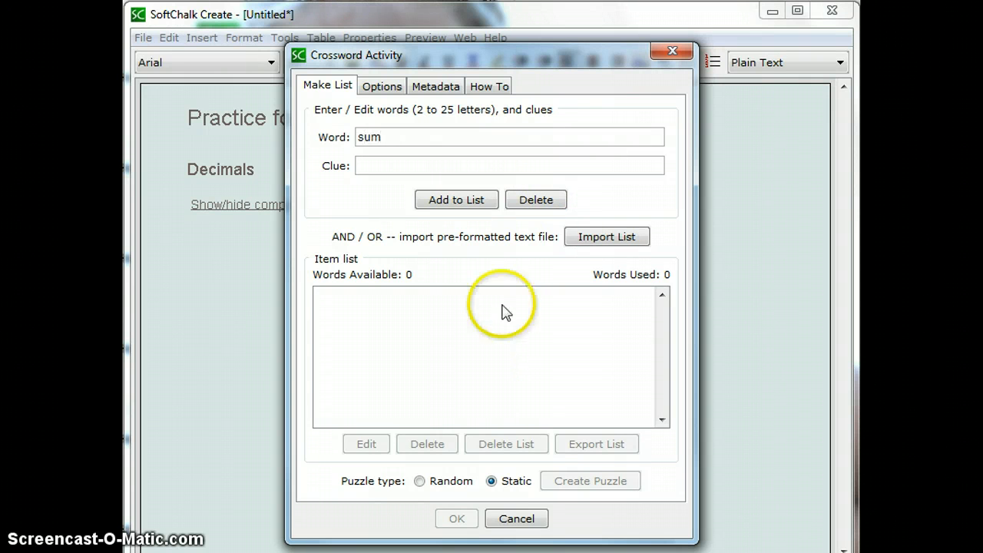
pyautogui.click(427, 166)
pyautogui.write('nswer for addit')
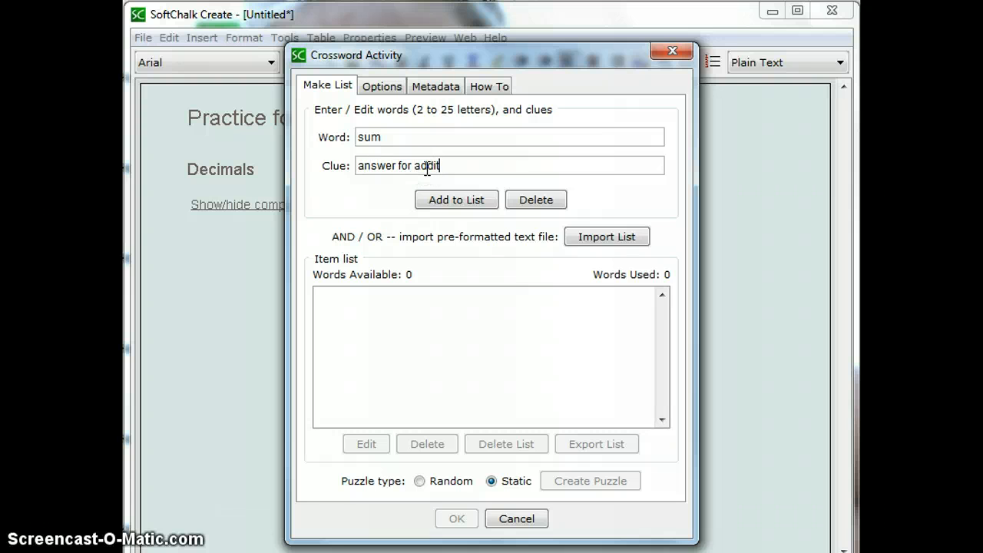
pyautogui.write('ion')
pyautogui.click(446, 207)
pyautogui.click(449, 206)
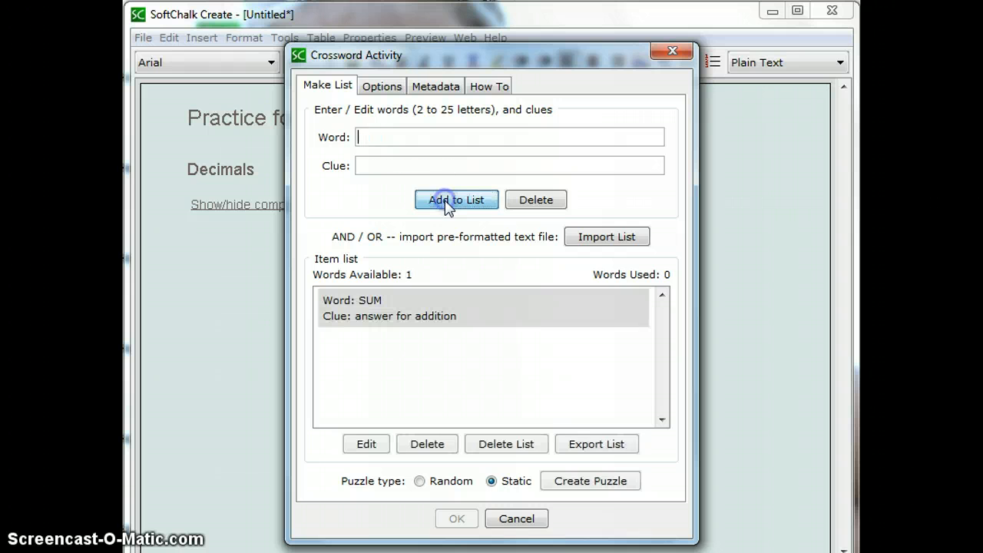
# Add "difference" with the clue "answer for subtraction" and "quotient" with the clue "answer for division" to the crossword list.
pyautogui.click(420, 160)
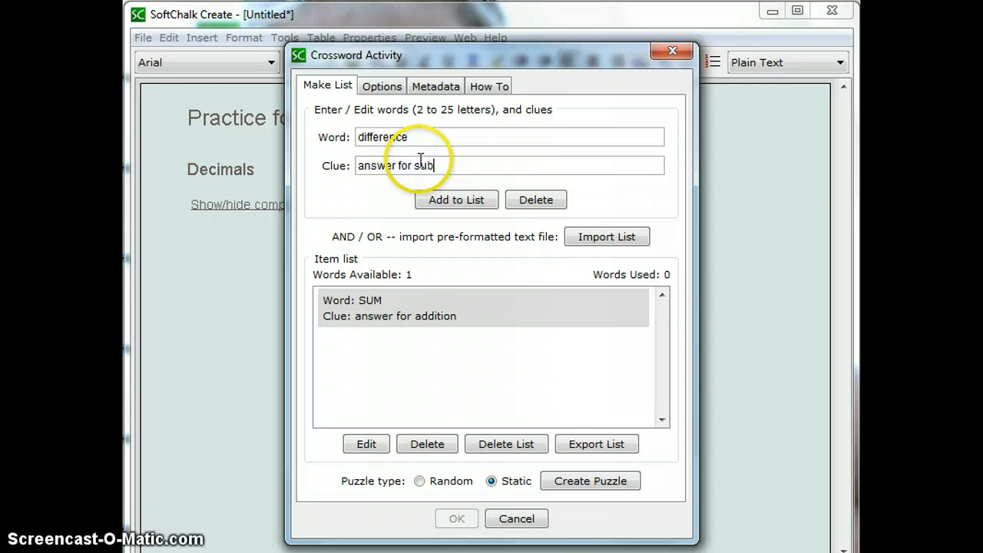
pyautogui.click(456, 200)
pyautogui.click(396, 137)
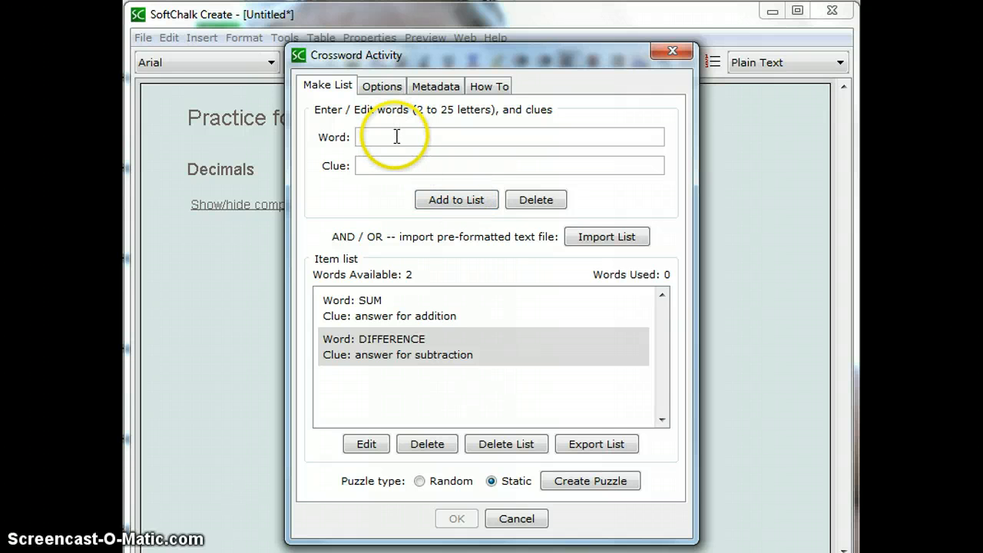
pyautogui.write('quotient')
pyautogui.click(401, 165)
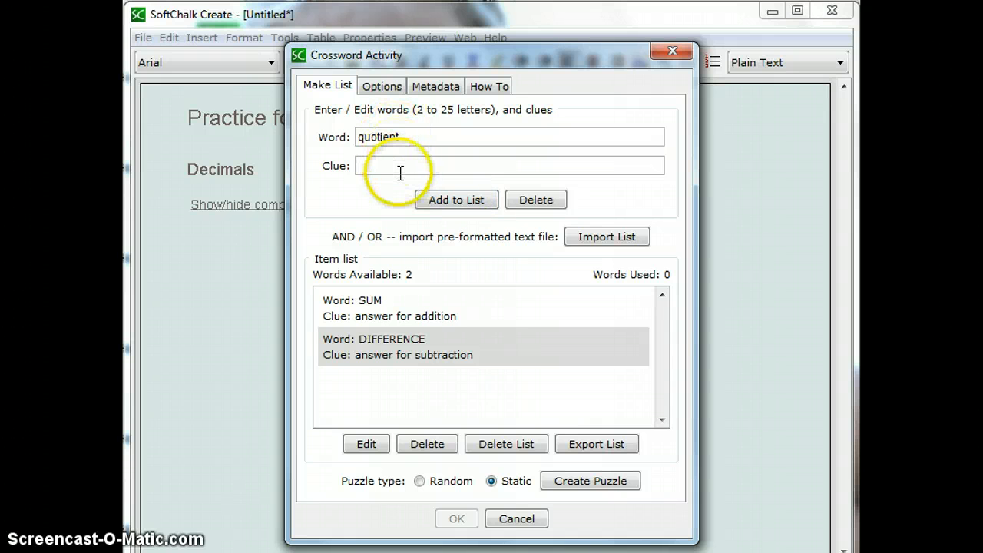
pyautogui.write('an')
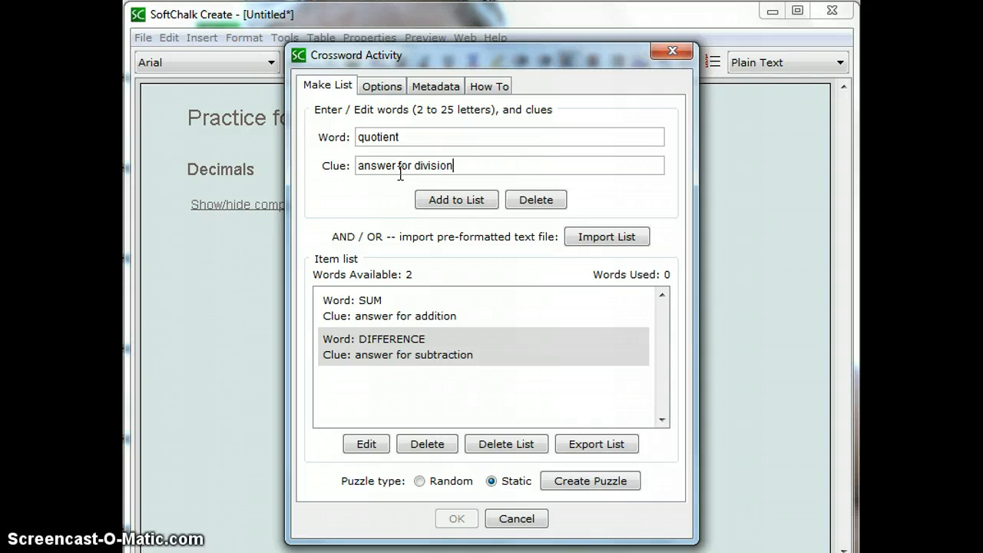
pyautogui.write('swer for division')
pyautogui.click(444, 198)
# Add the word "product" with the clue "answer for multiplication" to the crossword list.
pyautogui.click(436, 136)
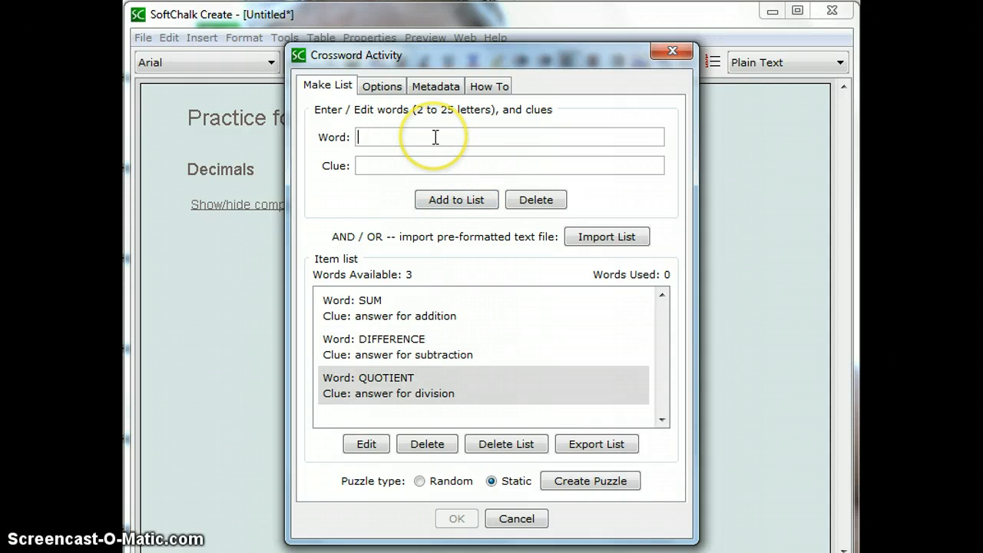
pyautogui.write('product')
pyautogui.click(427, 163)
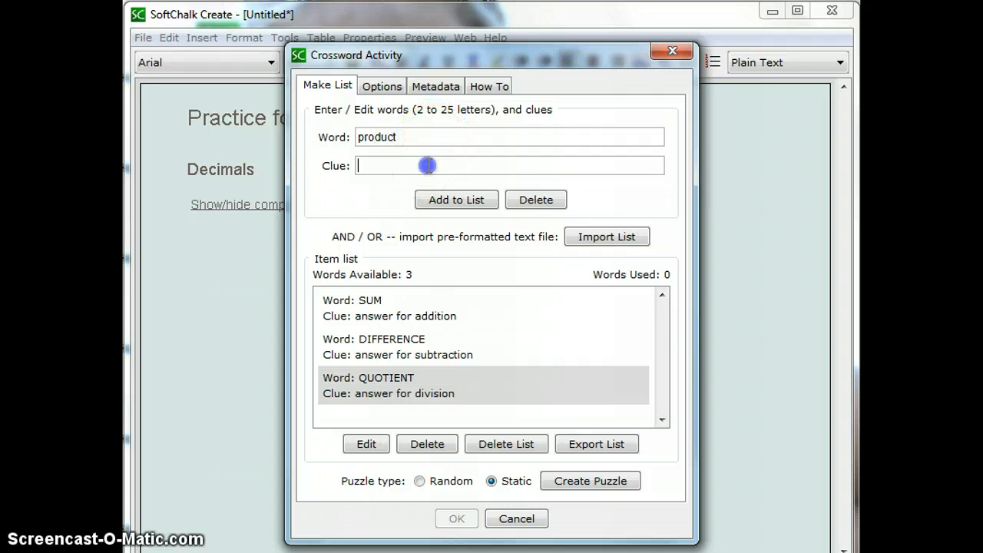
pyautogui.write('answer for multiplication')
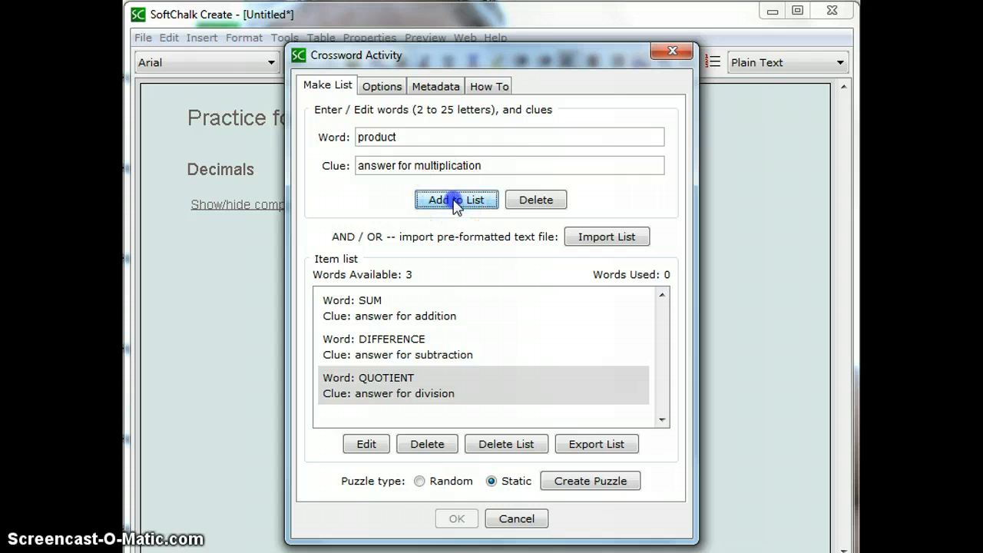
pyautogui.click(457, 200)
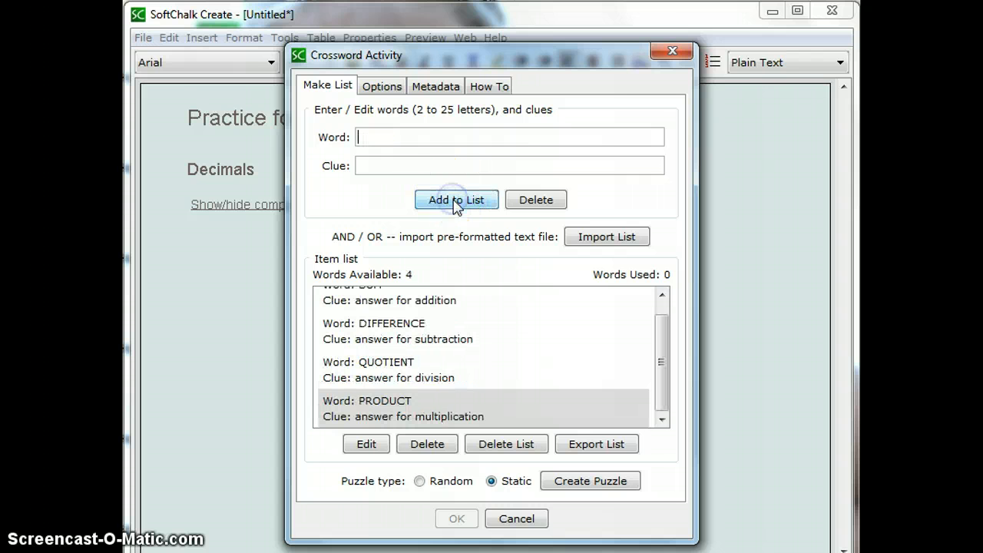
# Set the crossword activity's points to 4, keeping the default student instructions.
pyautogui.click(380, 87)
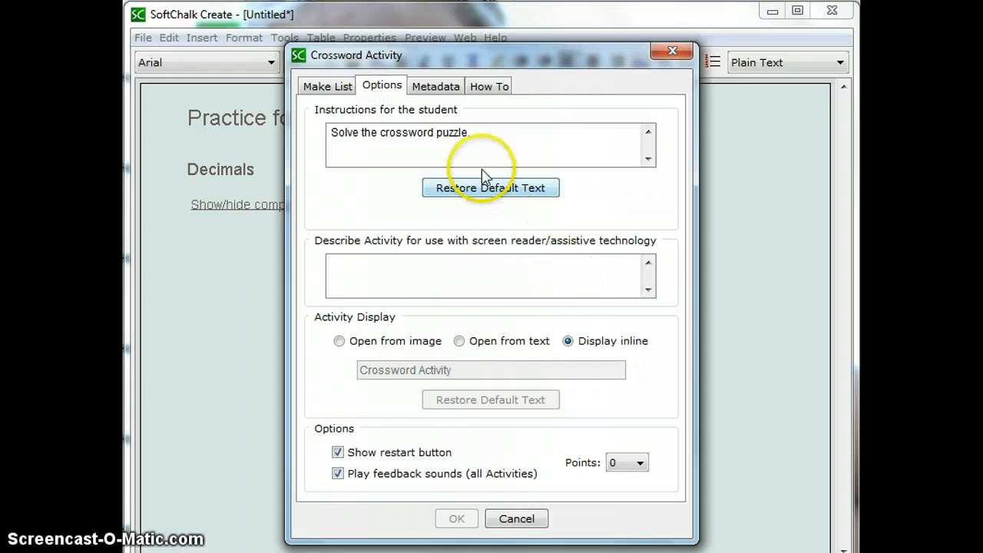
pyautogui.click(497, 144)
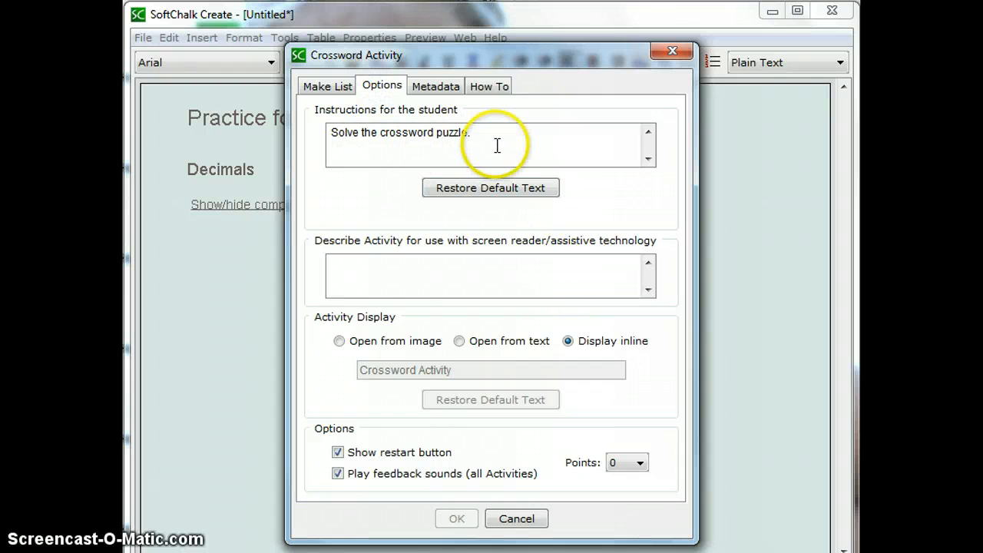
pyautogui.click(637, 463)
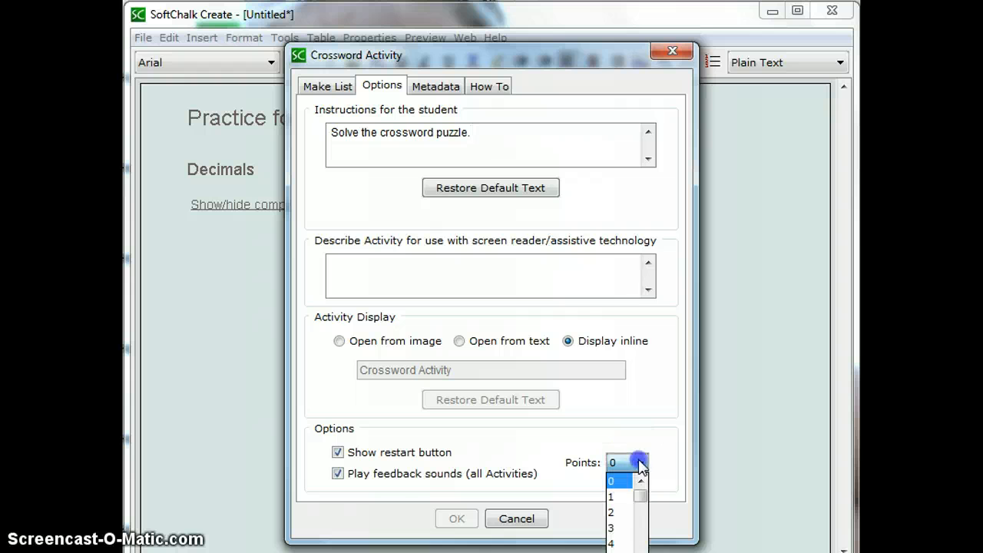
pyautogui.click(621, 543)
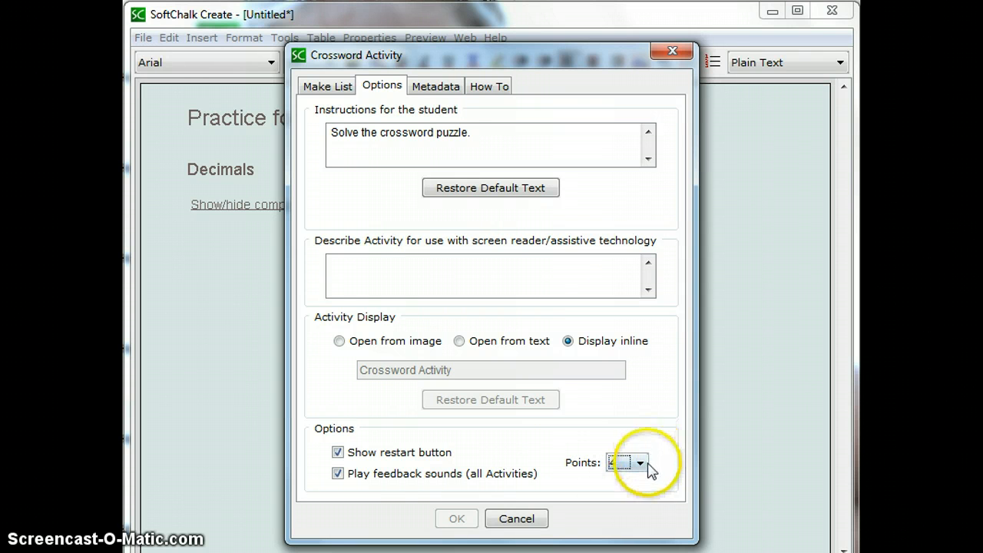
# View the crossword how-to example and try to create a Static puzzle from the word list.
pyautogui.click(500, 88)
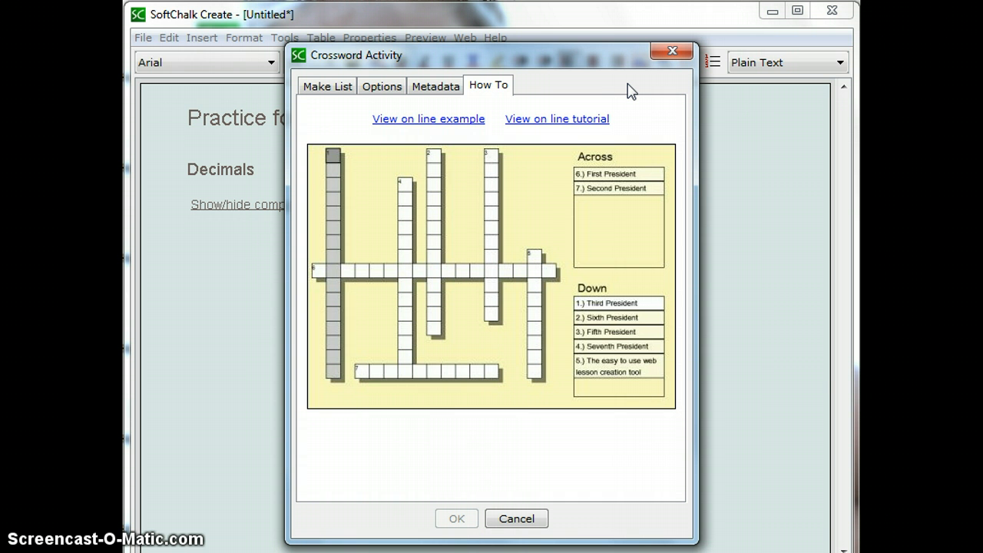
pyautogui.click(316, 86)
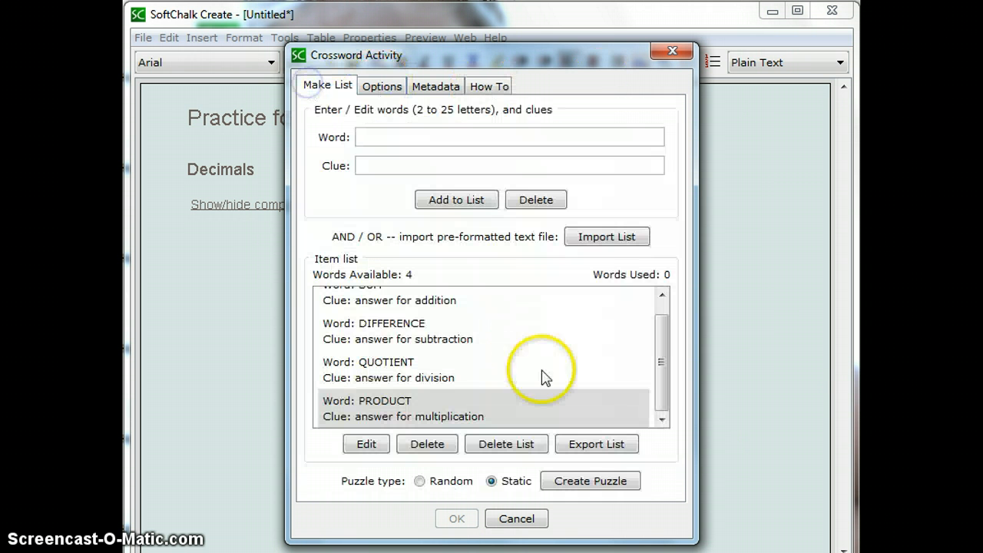
pyautogui.click(419, 487)
pyautogui.click(528, 484)
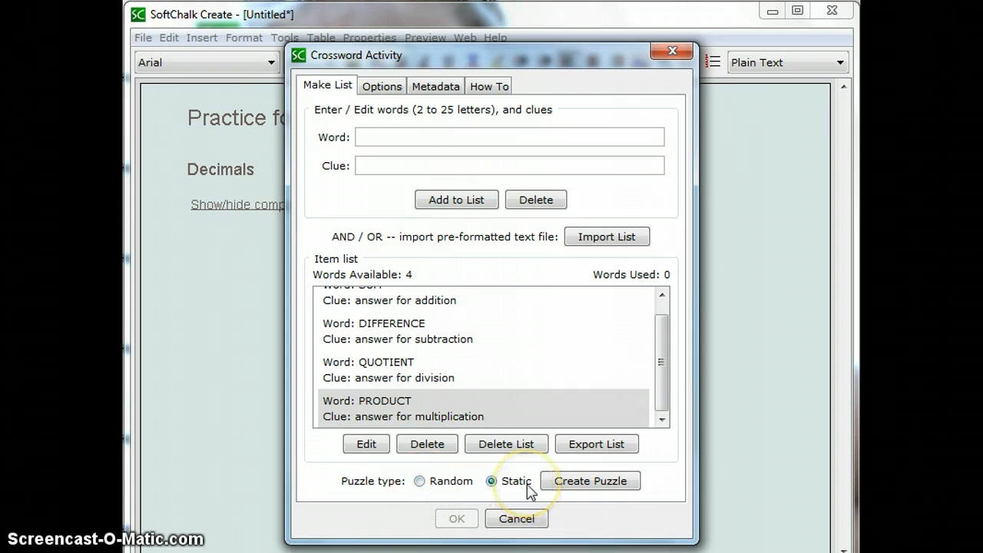
pyautogui.click(561, 484)
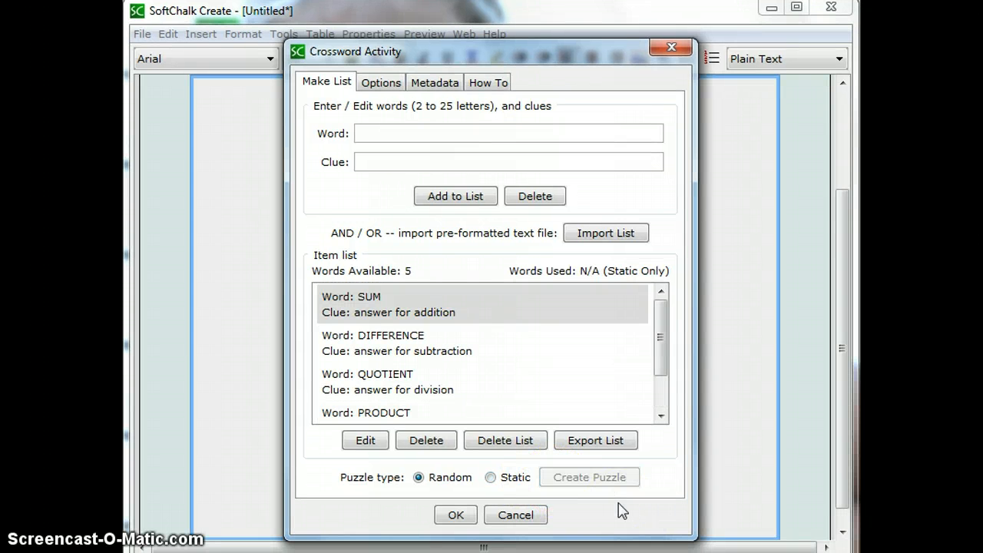
# Insert the crossword activity into the lesson and add a page break below its placeholder.
pyautogui.click(506, 308)
pyautogui.click(459, 518)
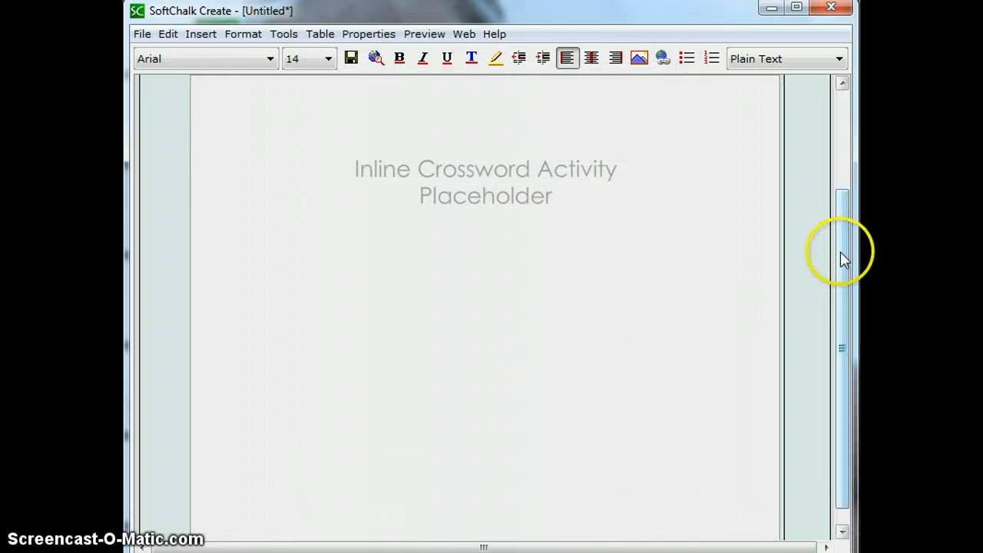
pyautogui.moveTo(842, 258); pyautogui.dragTo(856, 290)
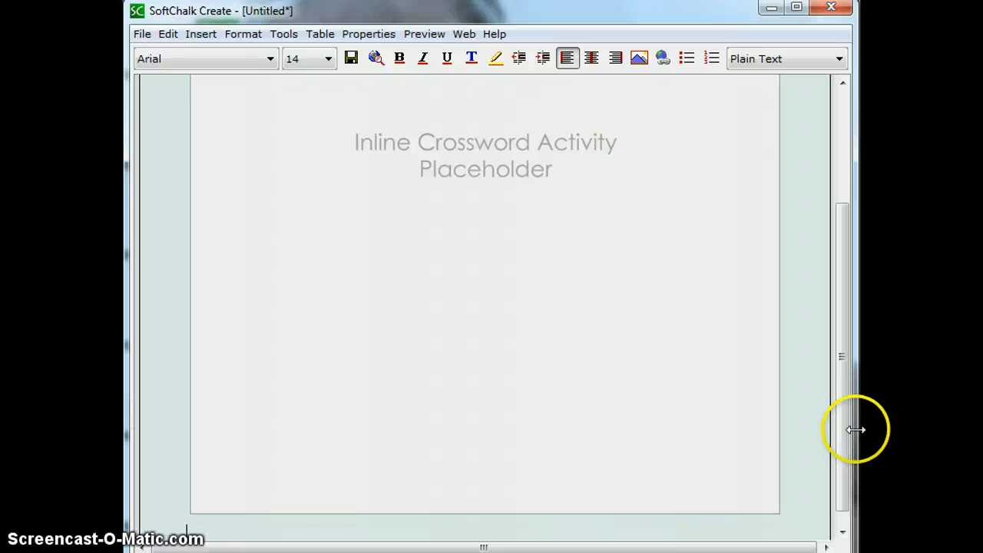
pyautogui.click(202, 34)
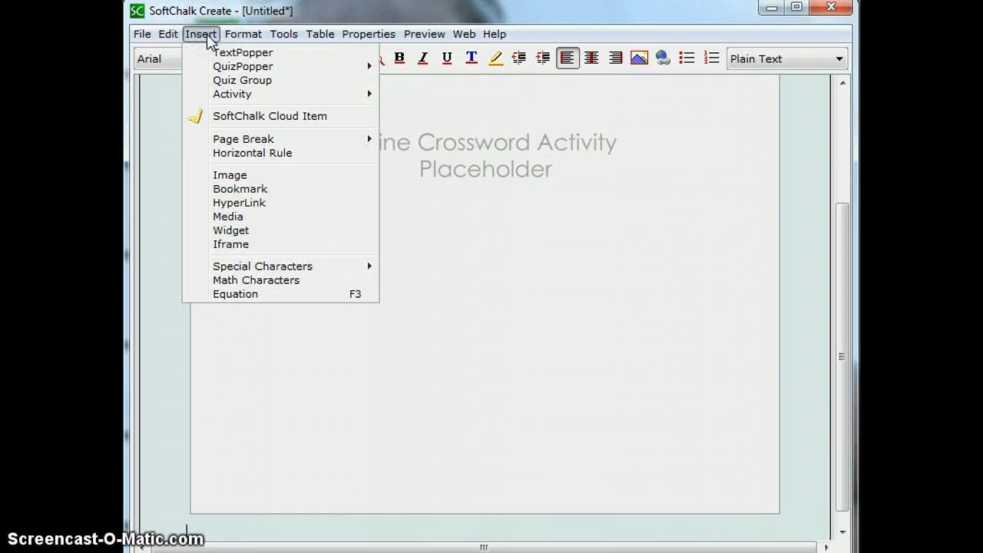
pyautogui.moveTo(228, 139)
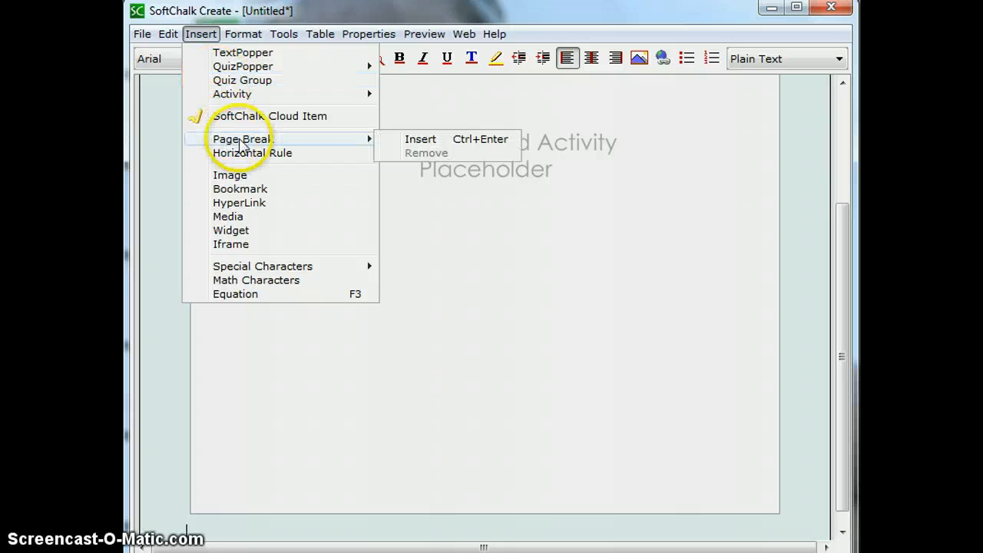
pyautogui.click(419, 140)
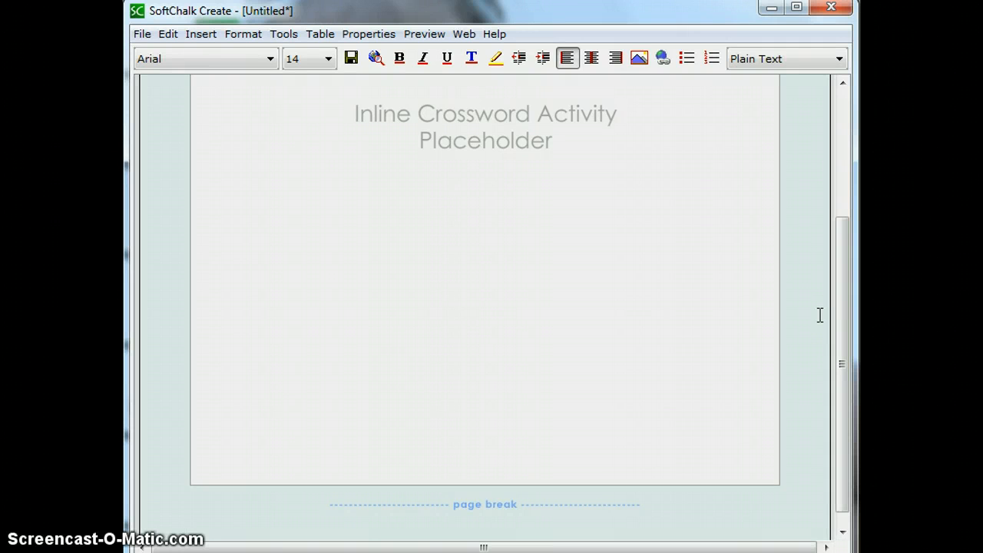
# Add the Heading 2 title "Fractions" on the new page after the page break.
pyautogui.click(837, 59)
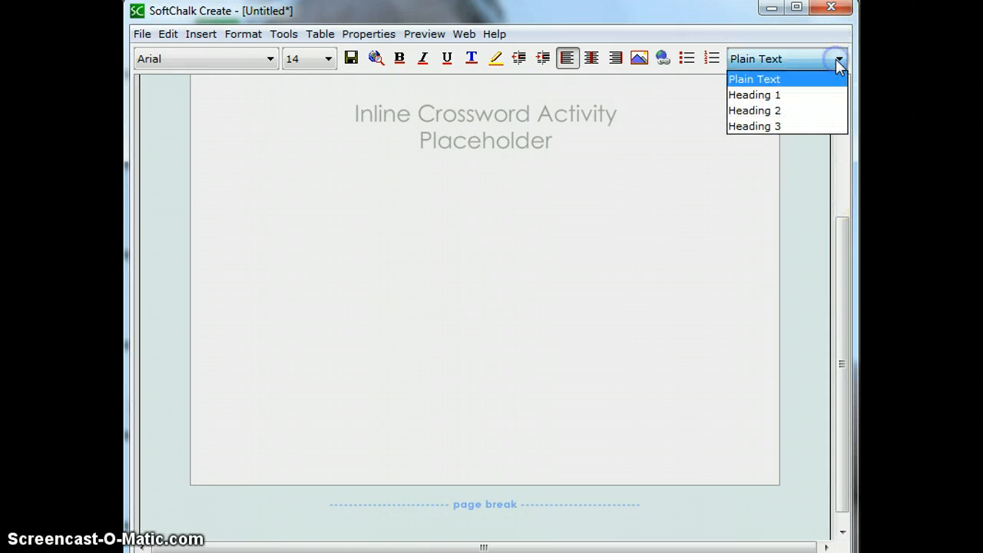
pyautogui.click(791, 110)
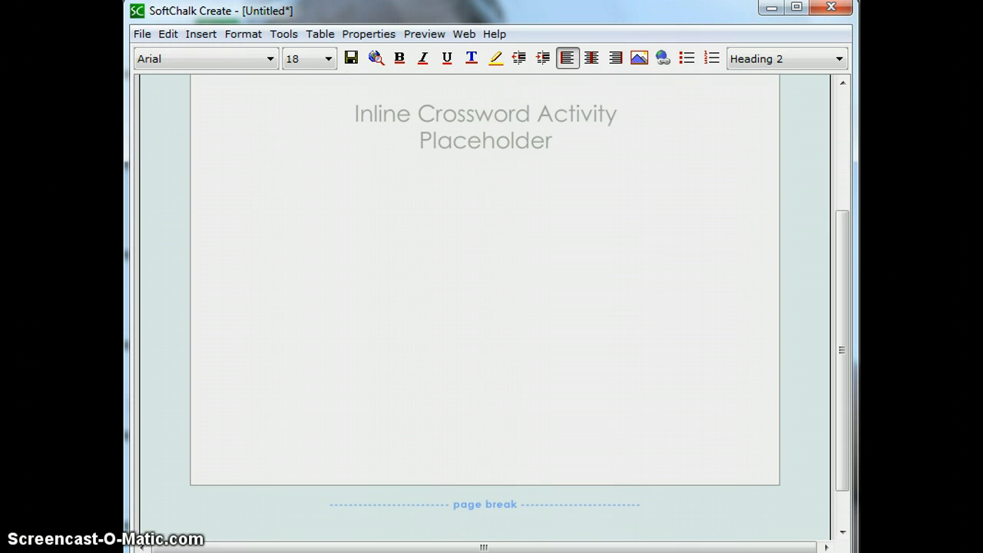
pyautogui.moveTo(841, 246); pyautogui.dragTo(845, 292)
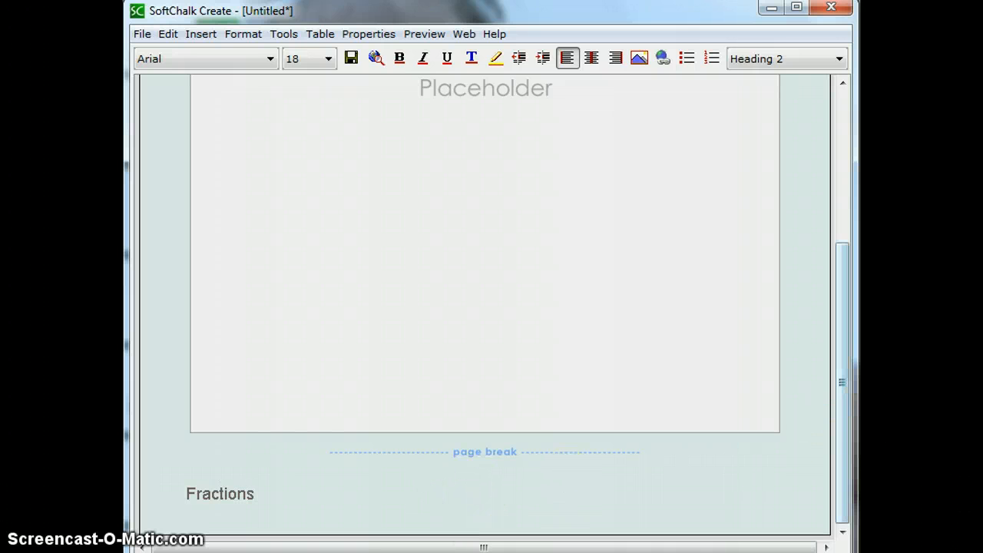
# Save the lesson as an HTML file named "demo" in the math hybrid folder.
pyautogui.moveTo(841, 366); pyautogui.dragTo(848, 202)
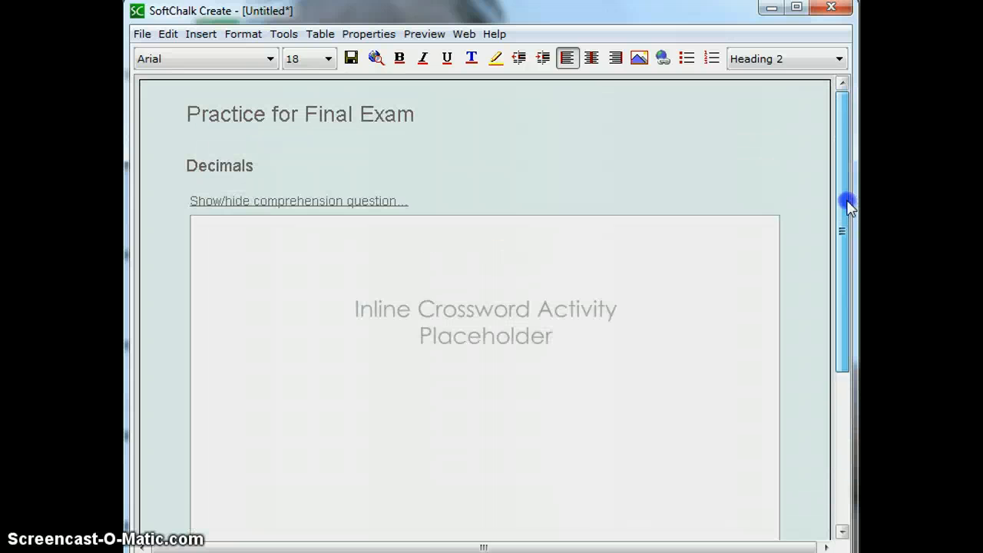
pyautogui.click(351, 58)
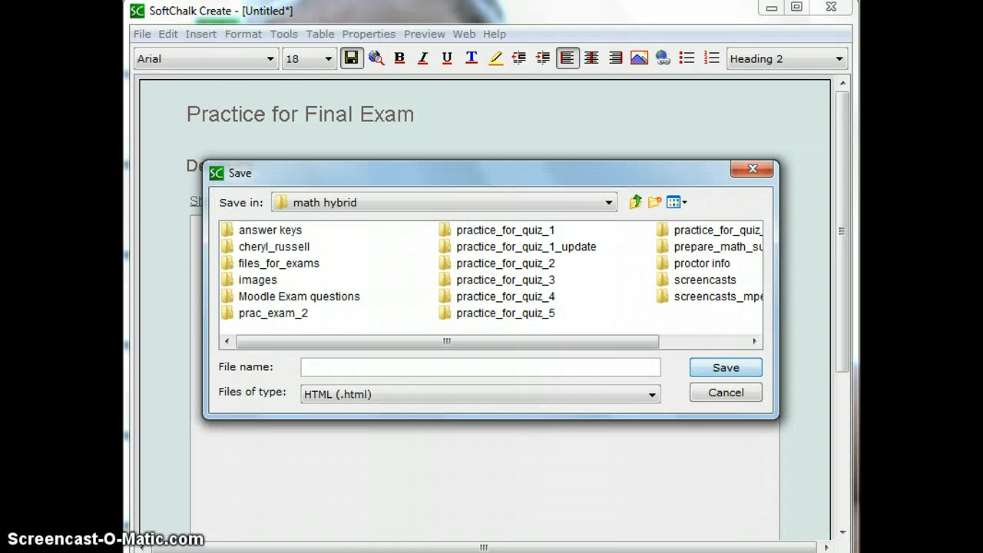
pyautogui.write('demo')
pyautogui.click(728, 366)
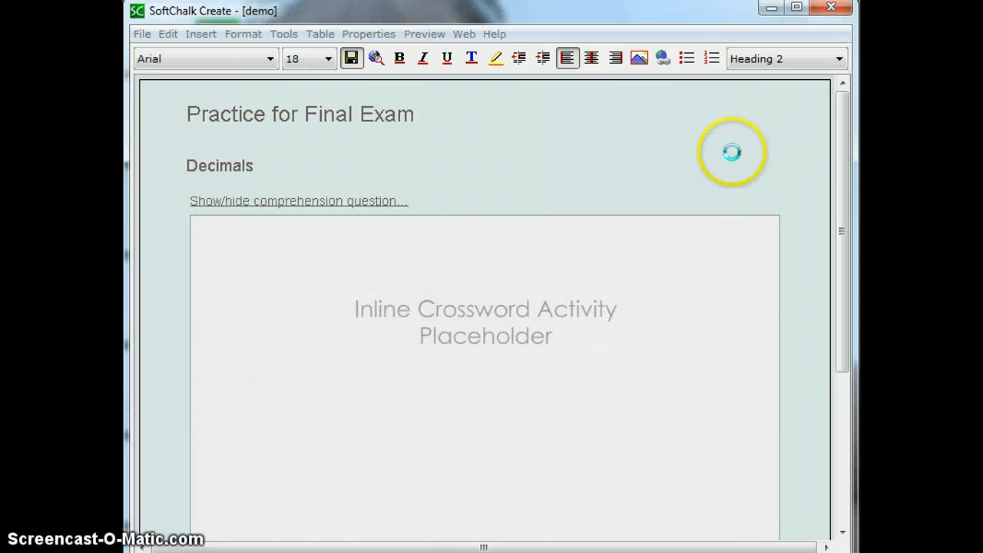
# Preview the lesson in the browser and look through the content of its first page.
pyautogui.click(376, 60)
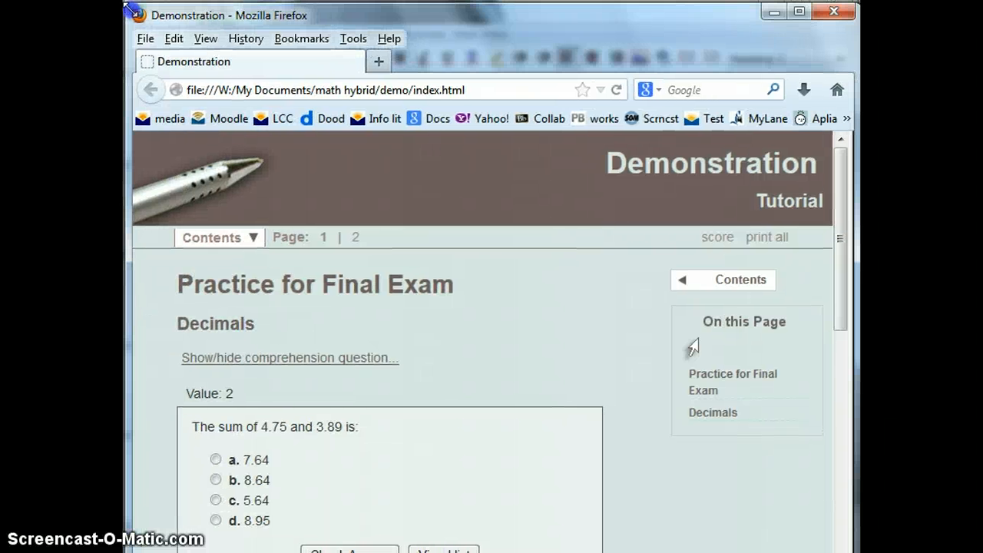
pyautogui.moveTo(326, 257)
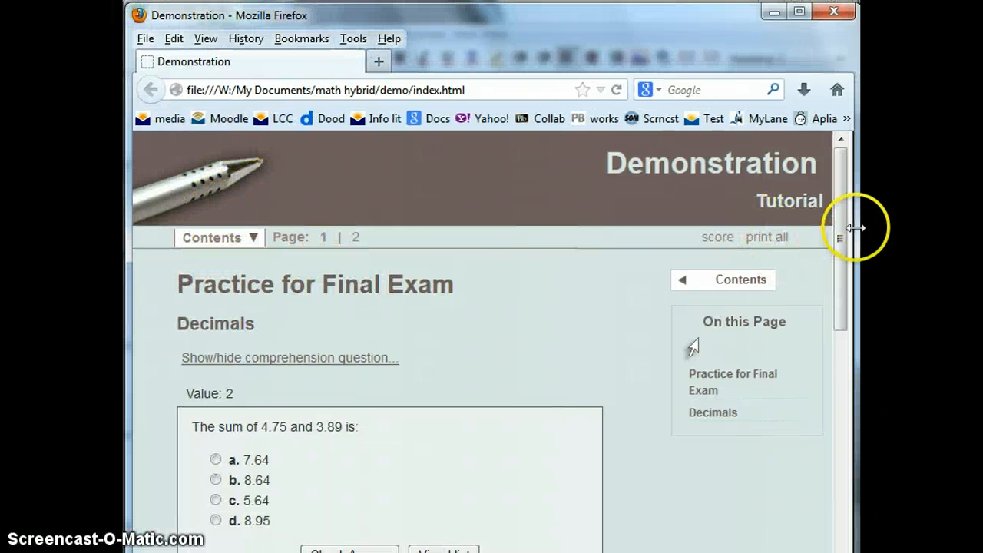
pyautogui.moveTo(843, 212); pyautogui.dragTo(845, 409)
pyautogui.scroll(10, 693, 213)
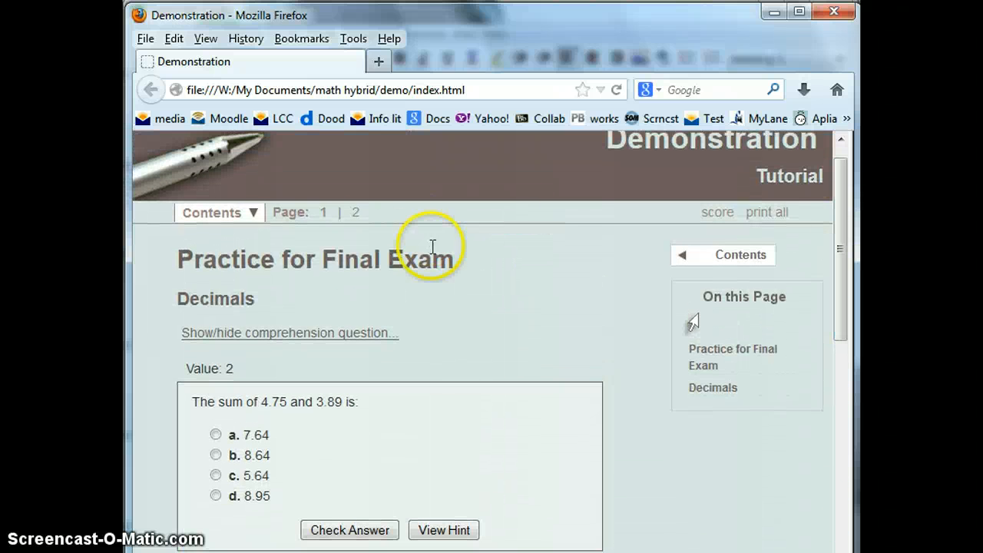
# View page 2 and the score option in the lesson preview, and return to page 1 to review it.
pyautogui.click(355, 213)
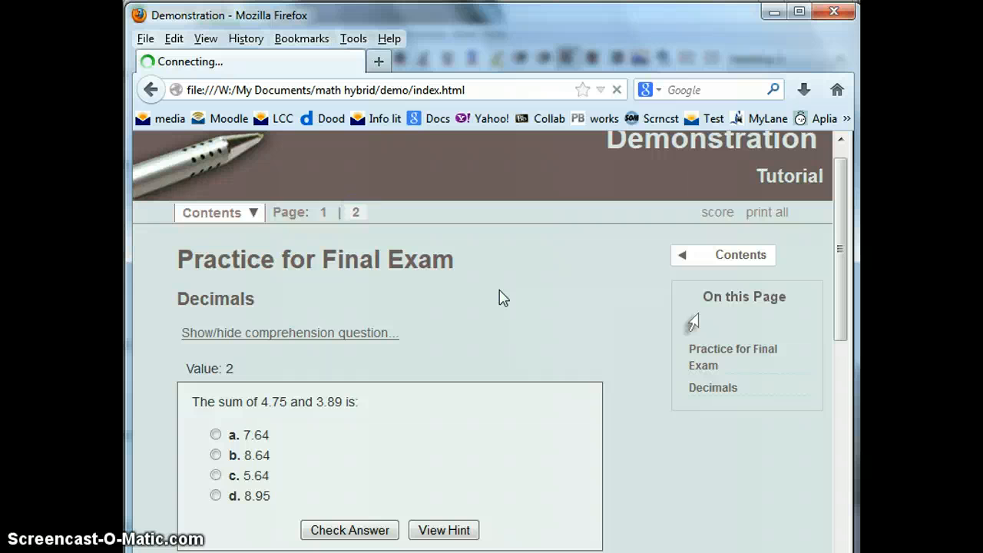
pyautogui.click(653, 363)
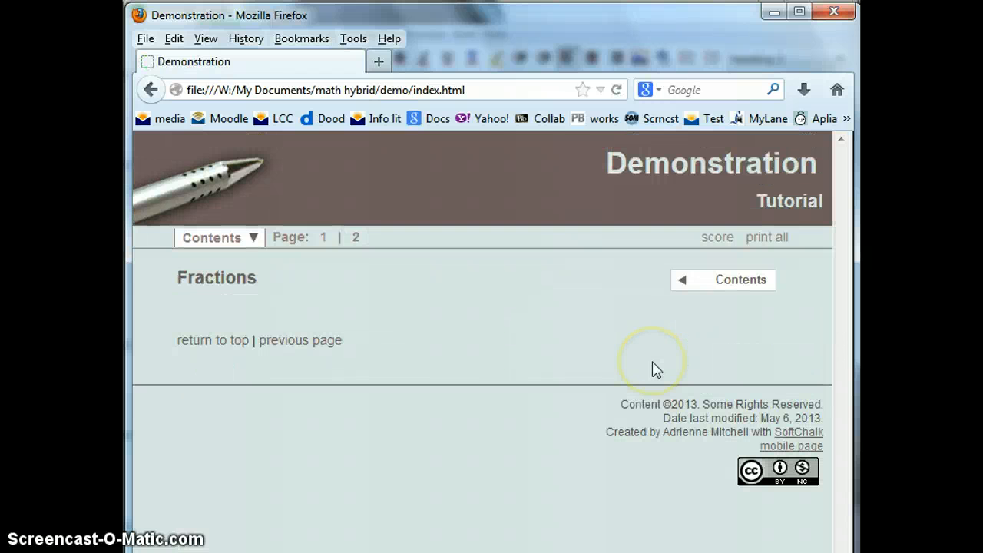
pyautogui.click(289, 297)
pyautogui.click(715, 243)
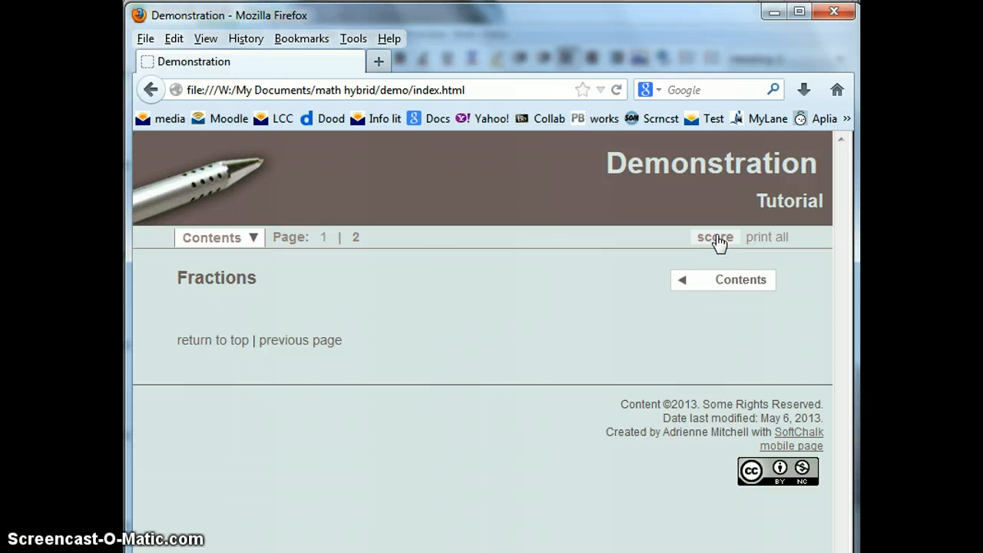
pyautogui.click(324, 237)
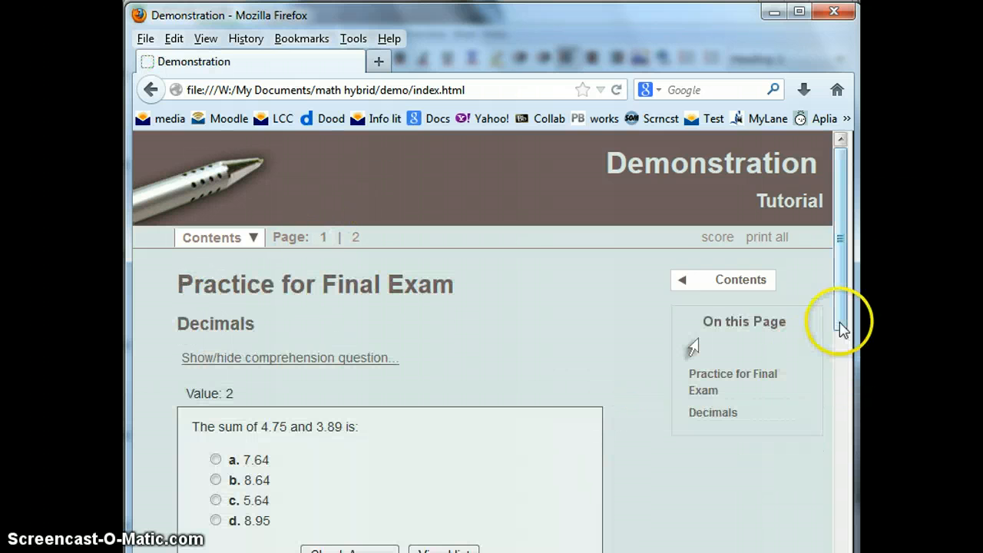
pyautogui.moveTo(843, 171)
pyautogui.mouseDown()
pyautogui.moveTo(860, 387)
pyautogui.moveTo(850, 417)
pyautogui.moveTo(842, 146)
pyautogui.moveTo(845, 156)
pyautogui.mouseUp()
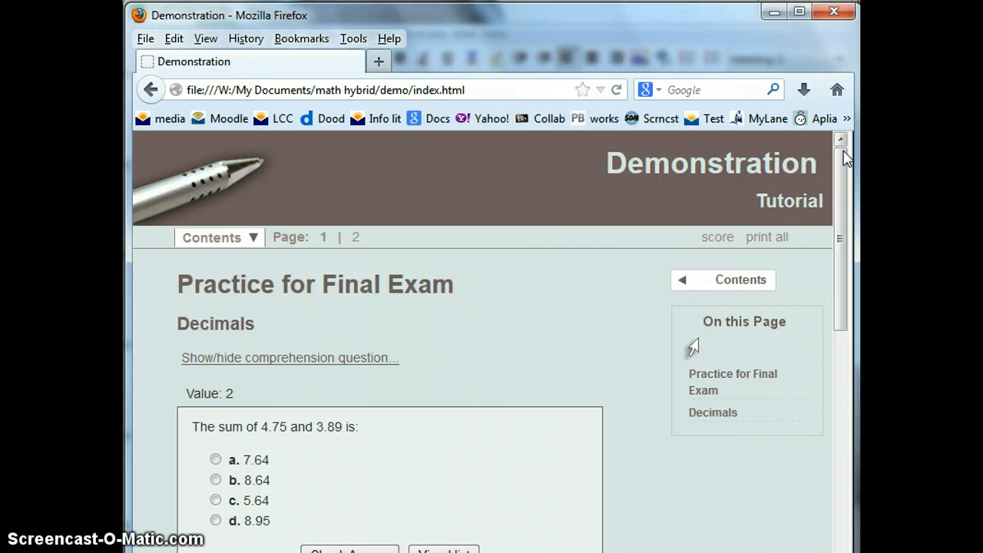
pyautogui.moveTo(844, 154)
pyautogui.mouseDown()
pyautogui.moveTo(851, 187)
pyautogui.moveTo(842, 146)
pyautogui.mouseUp()
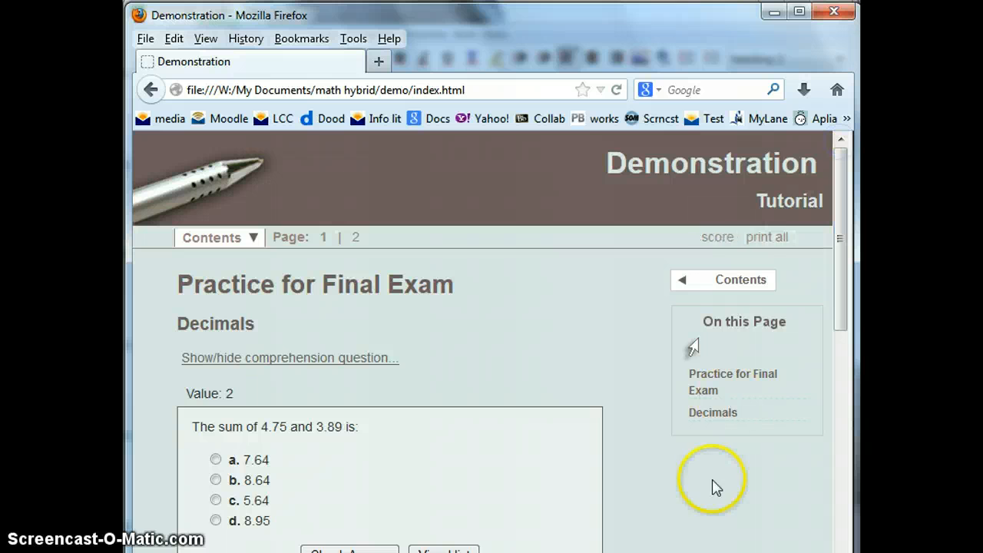